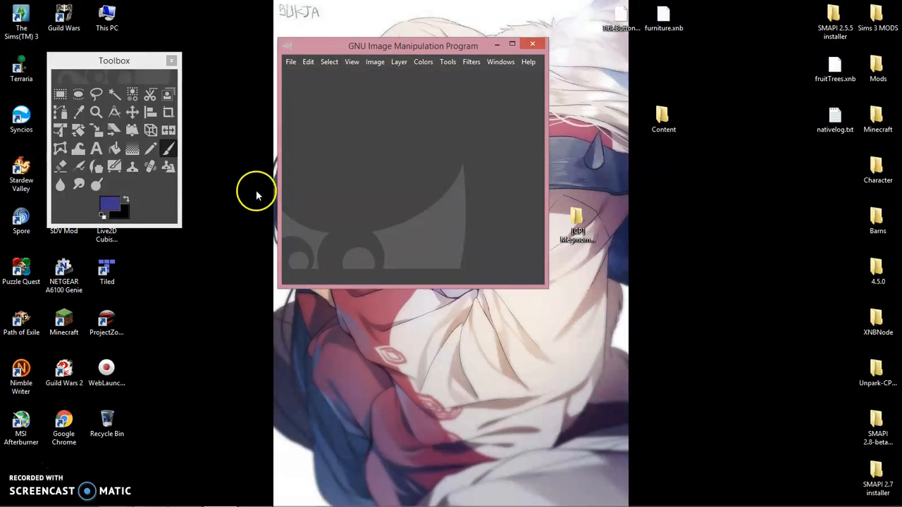
Create a new 1920 × 1080 px image and reposition its window beside the Toolbox.
left_click(293, 63)
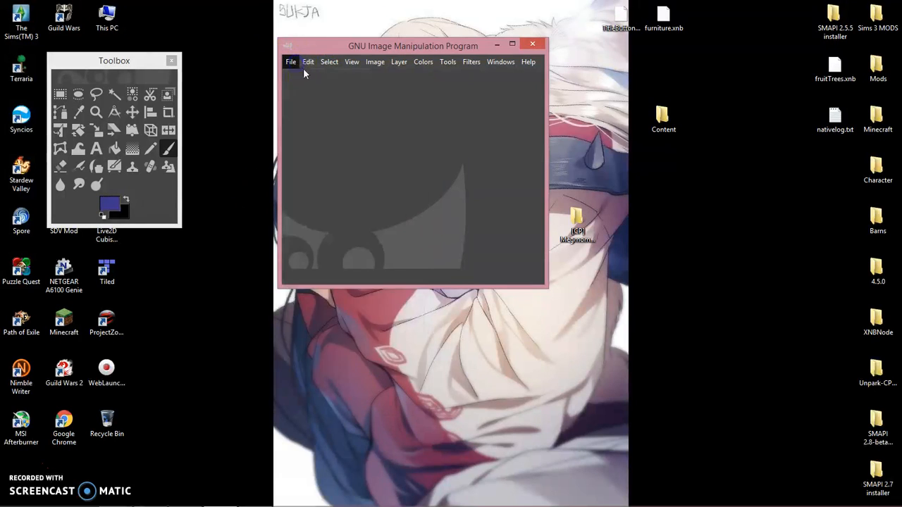
left_click(294, 65)
left_click(296, 75)
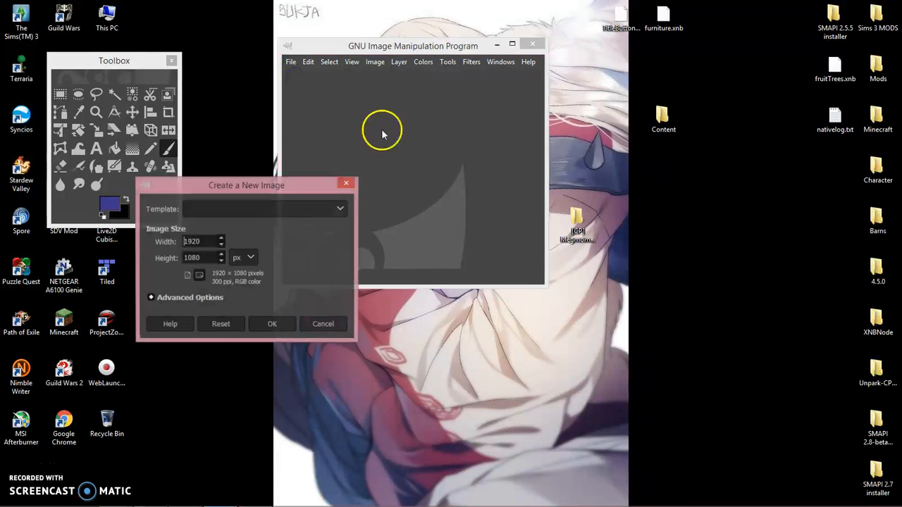
left_click(285, 324)
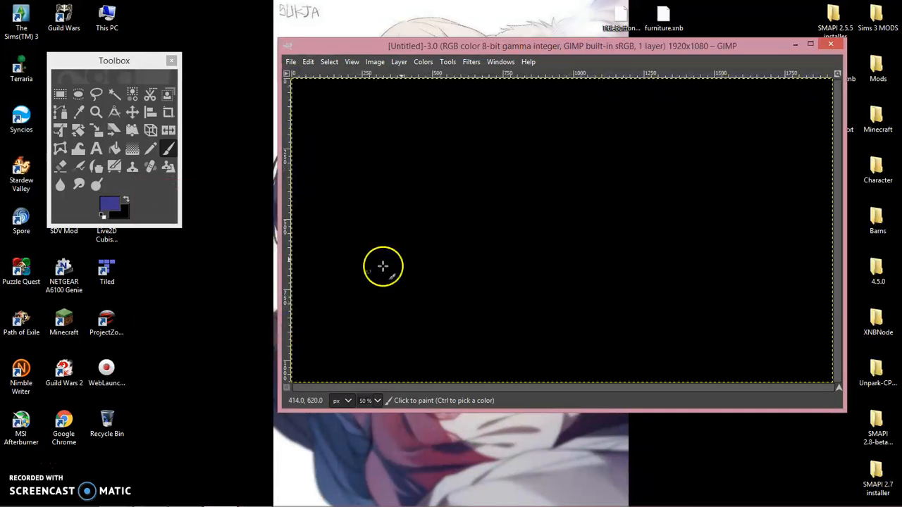
left_click_drag(556, 45, 472, 38)
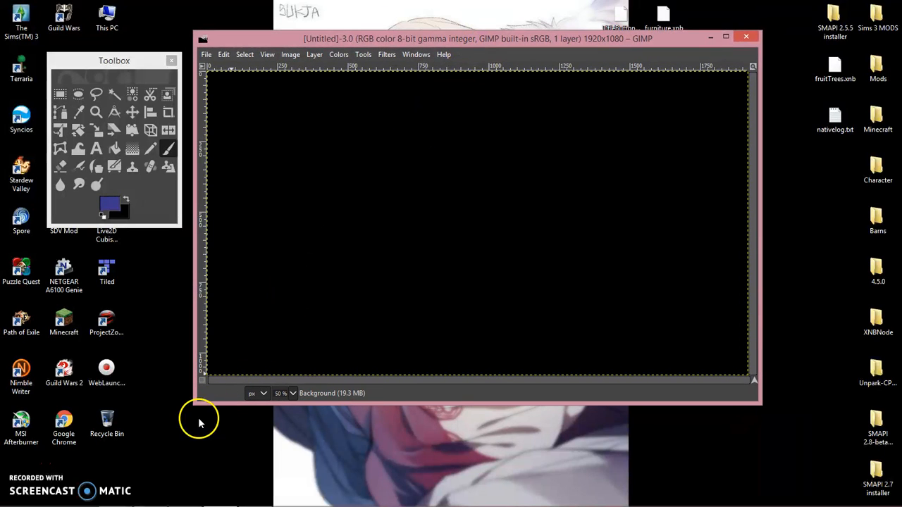
Open the Gradients dialog and place it below the Toolbox.
left_click(415, 56)
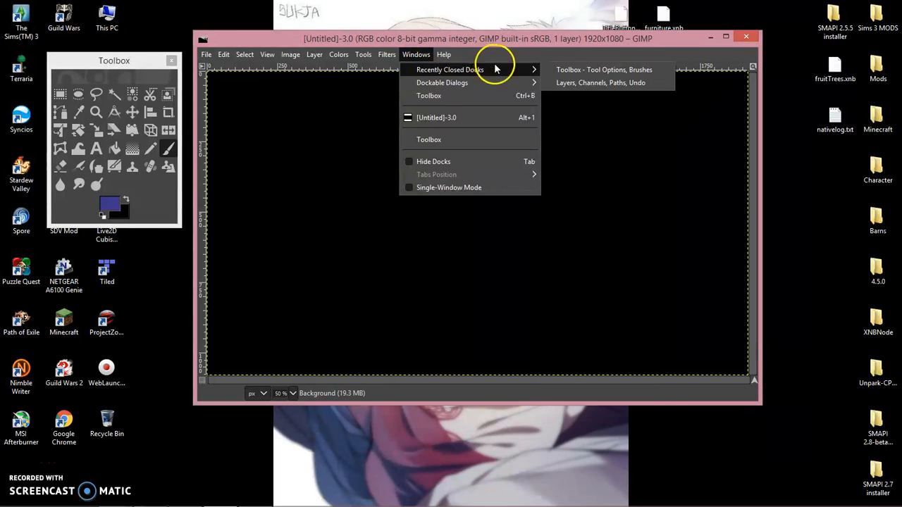
mouse_move(531, 81)
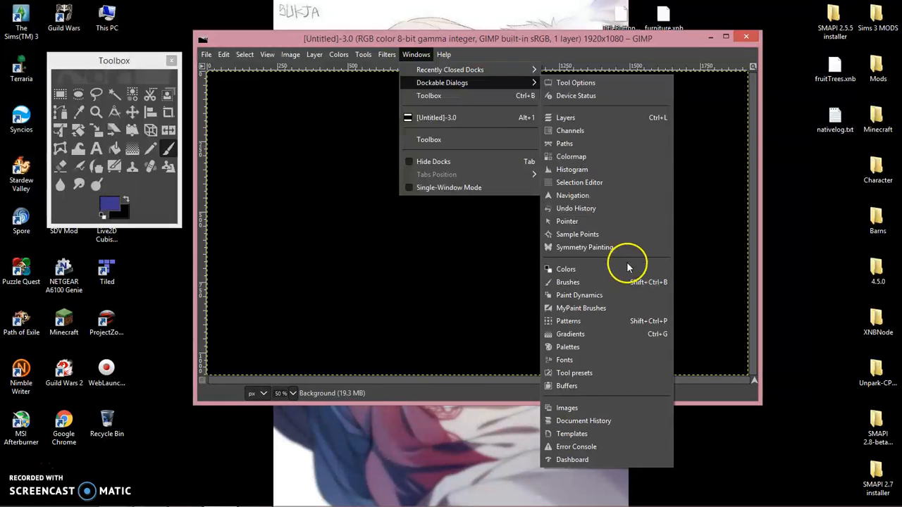
left_click(574, 335)
left_click_drag(431, 59, 127, 311)
Open the Palettes dialog and place it at the lower corner of the image window, opposite the Gradients dialog.
left_click(416, 54)
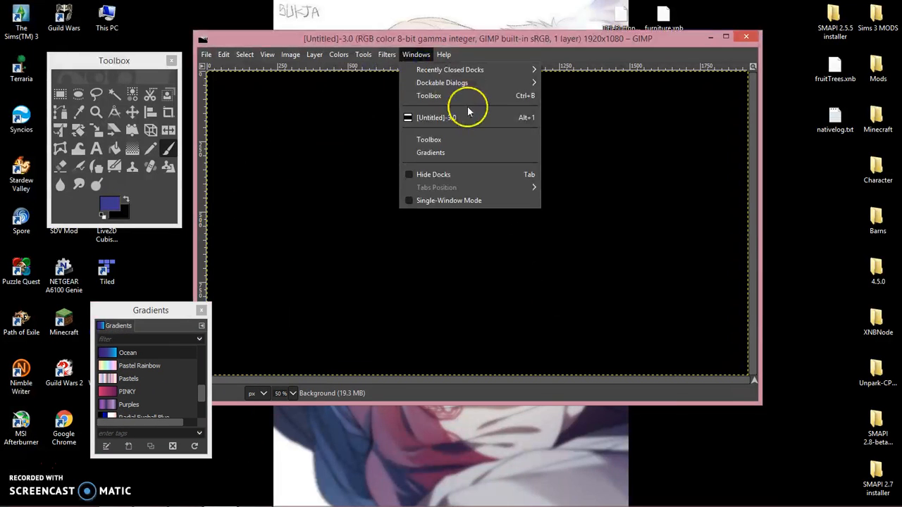
mouse_move(477, 82)
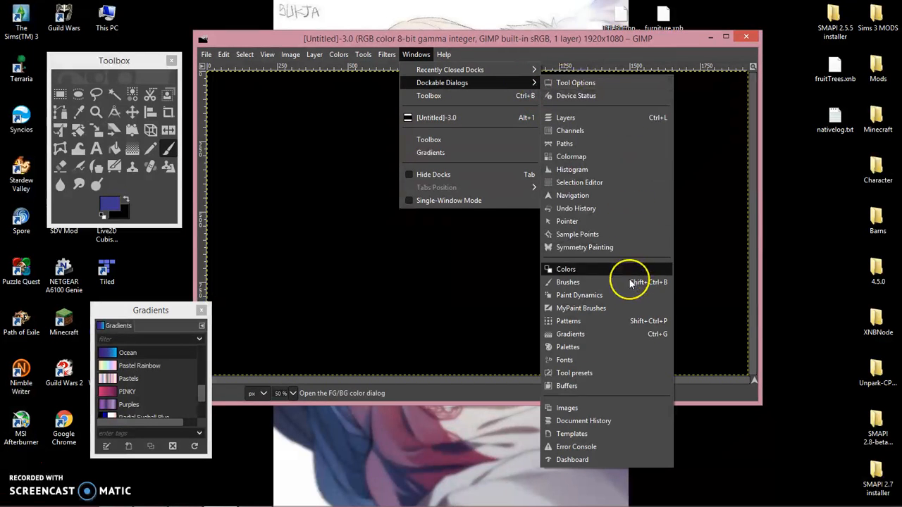
left_click(585, 354)
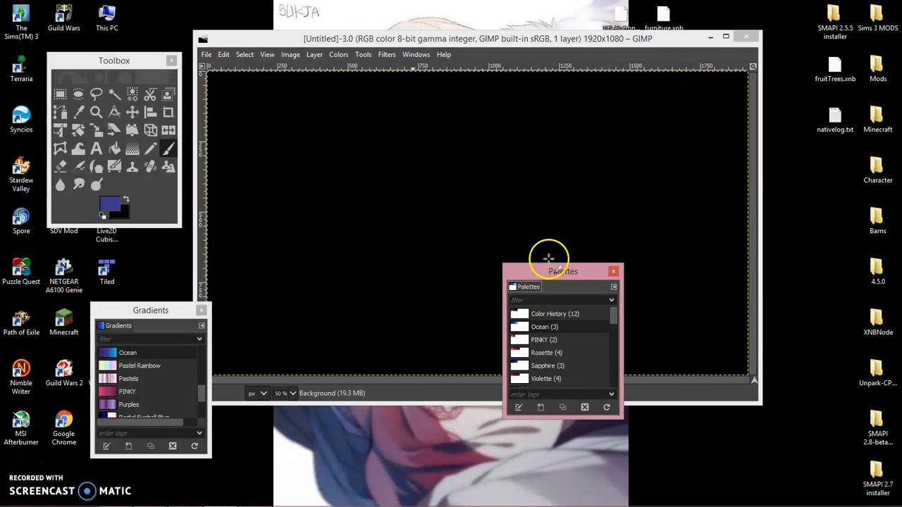
left_click_drag(563, 260, 797, 337)
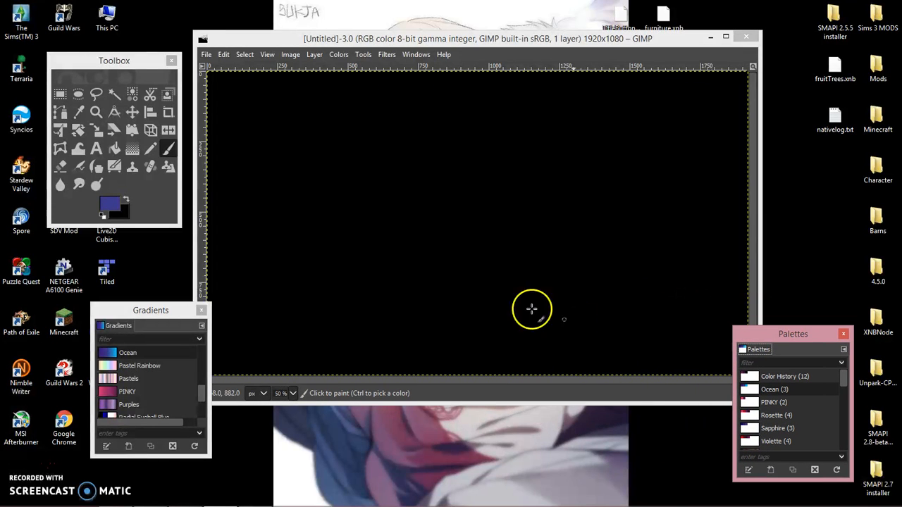
Switch to Google Chrome, close the extra tab, and search Google for images of "gradients".
key("alt+Tab")
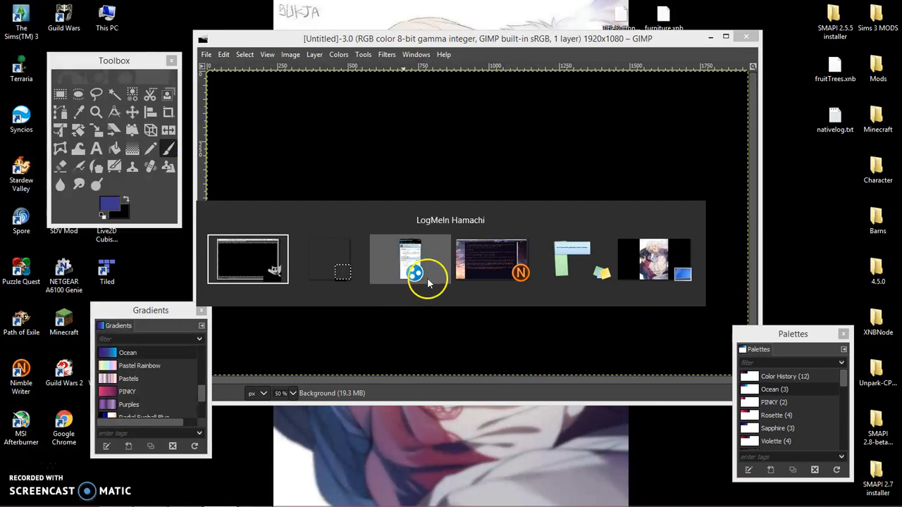
left_click(268, 262)
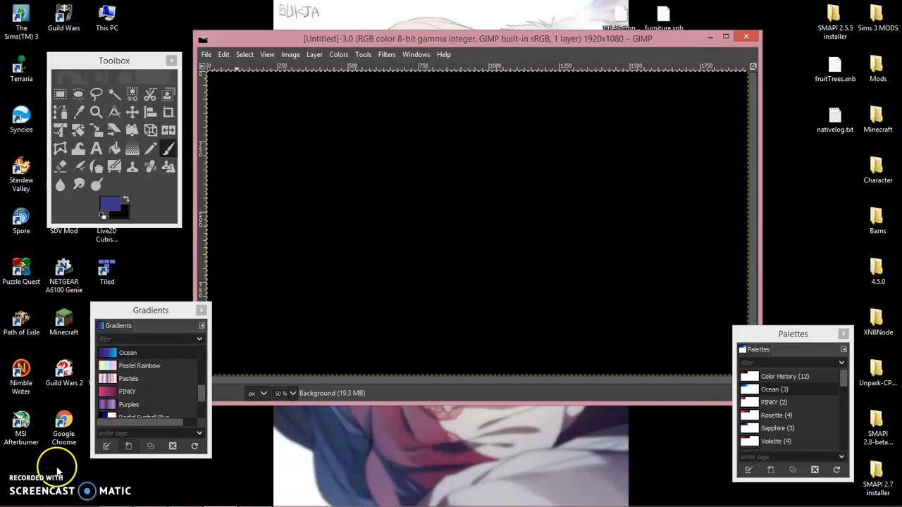
left_click(86, 495)
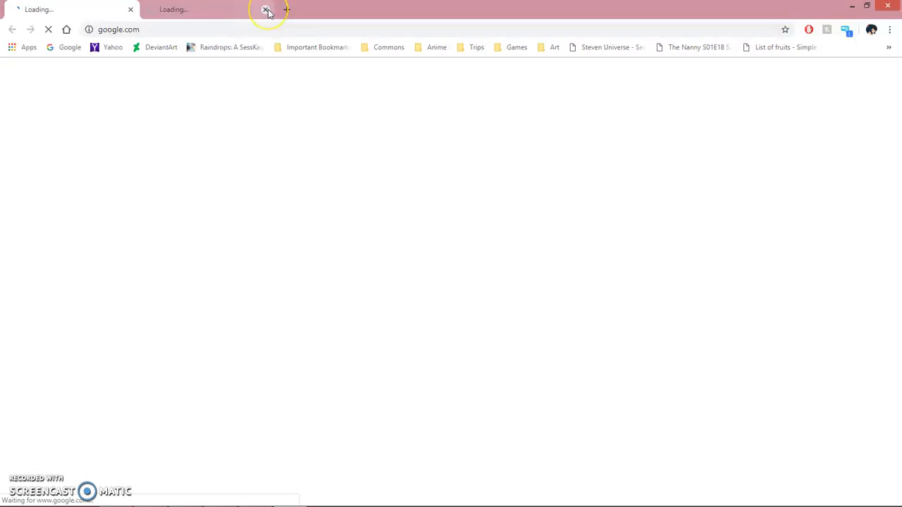
left_click(268, 10)
left_click(266, 29)
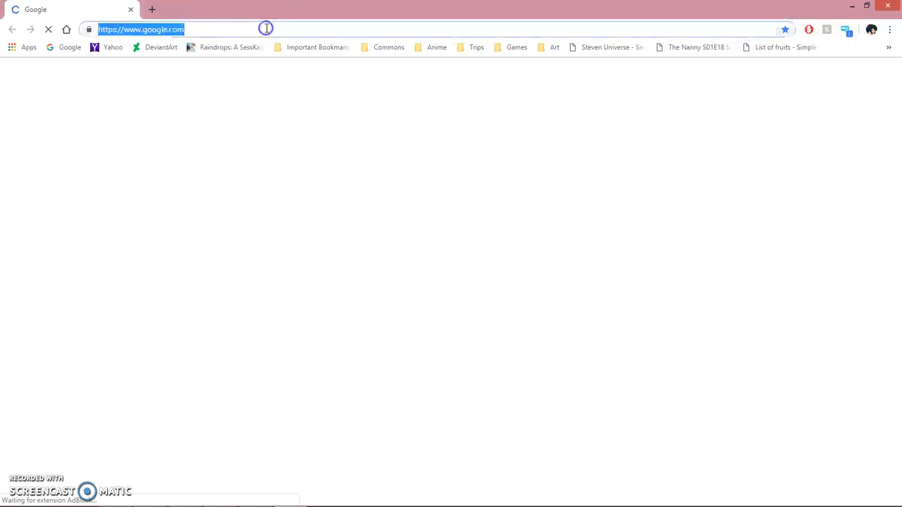
type("gr")
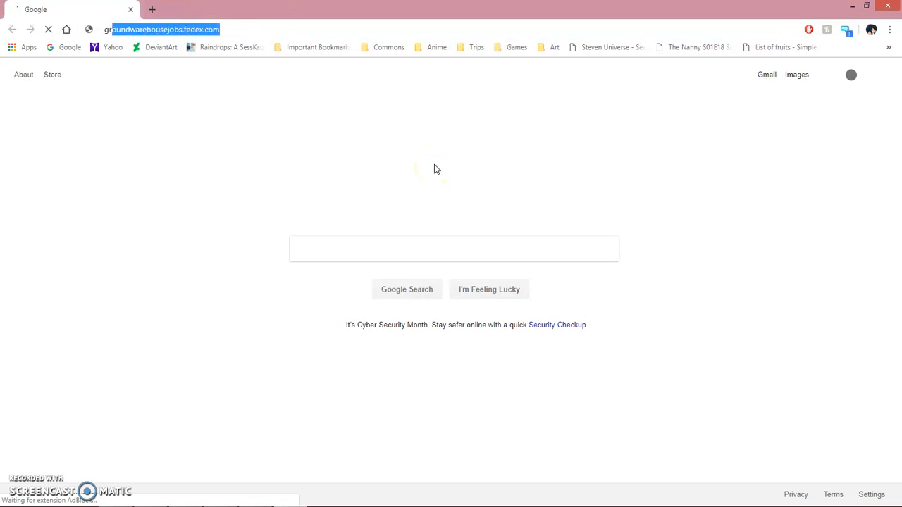
type("adients")
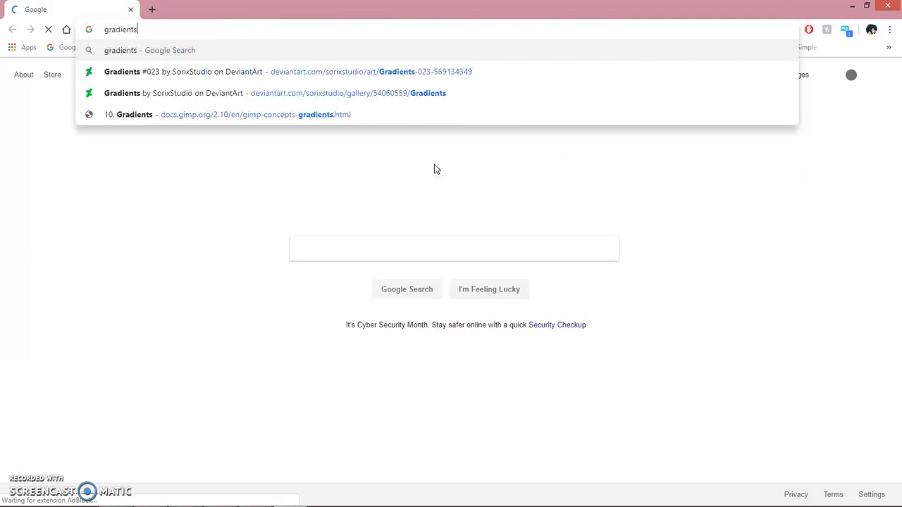
key("Return")
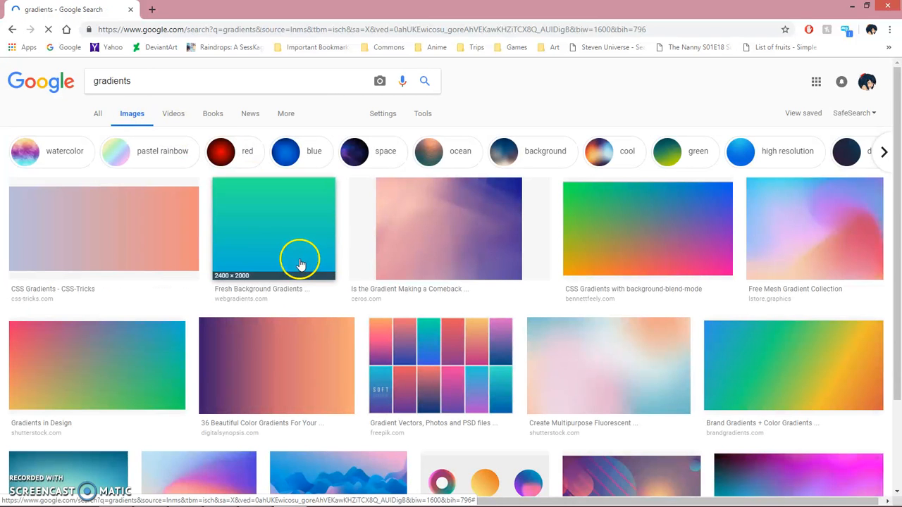
Open the Freepik "Gradient Vectors, Photos and PSD files" preview from the image results and copy its image.
scroll(375, 262, "down", 1)
scroll(373, 259, "down", 2)
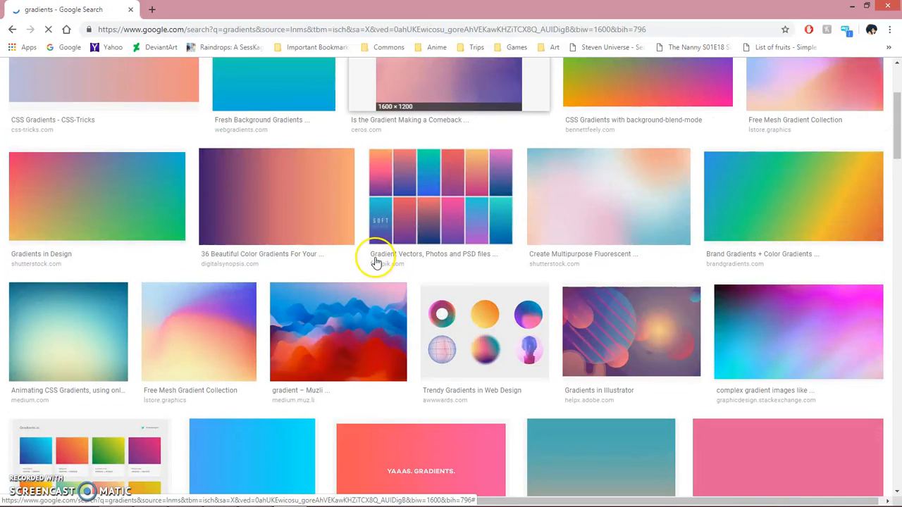
scroll(458, 212, "down", 1)
left_click(432, 151)
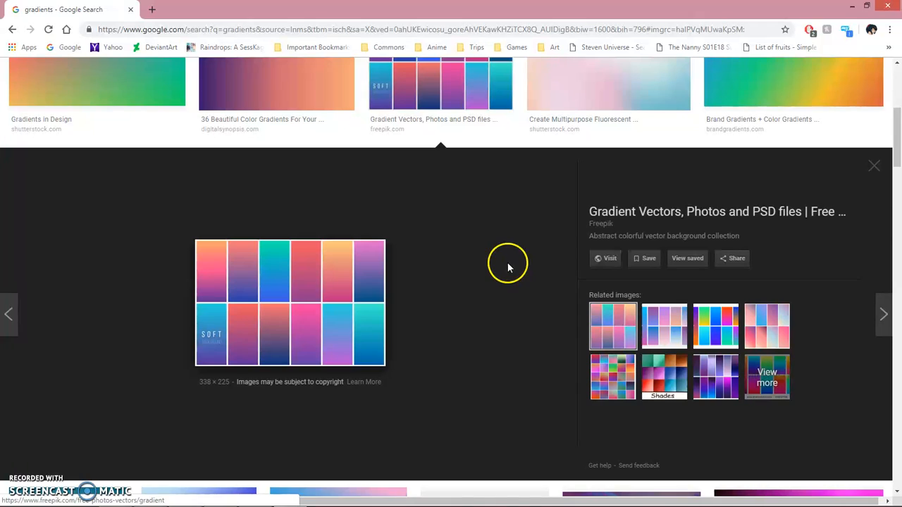
scroll(407, 268, "down", 1)
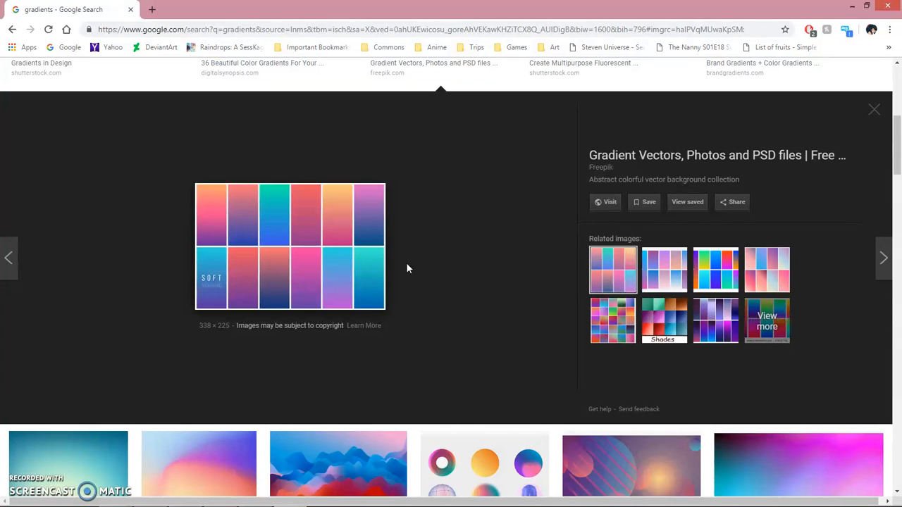
right_click(341, 250)
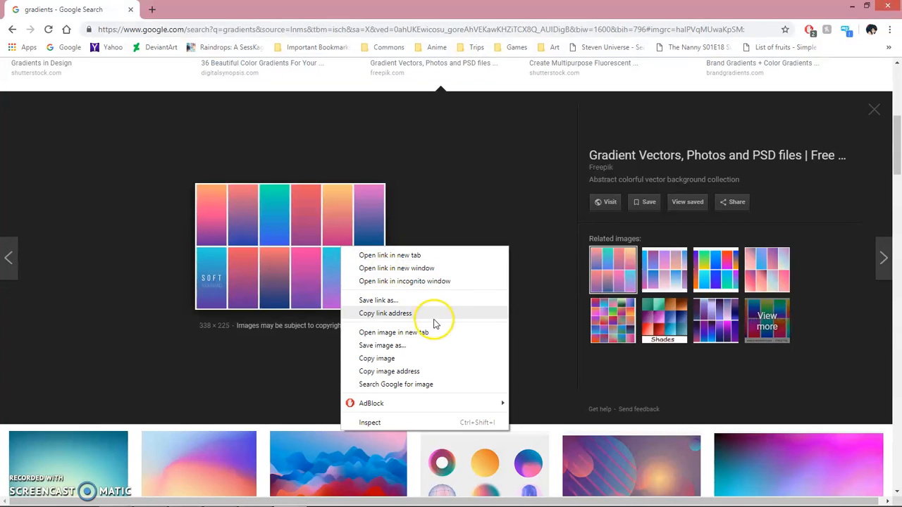
left_click(414, 359)
Switch back to GIMP, paste the copied gradient collection into the black image, and anchor it to the background.
key("alt+Tab")
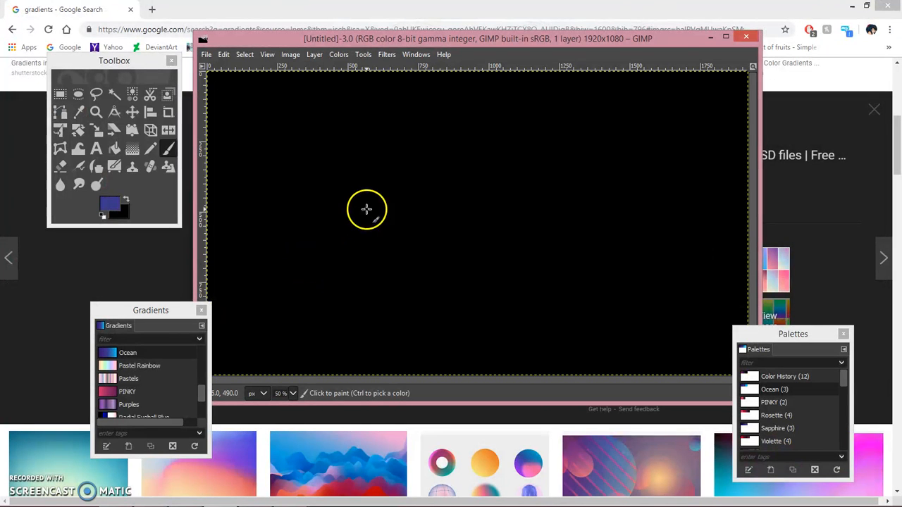
key("ctrl+v")
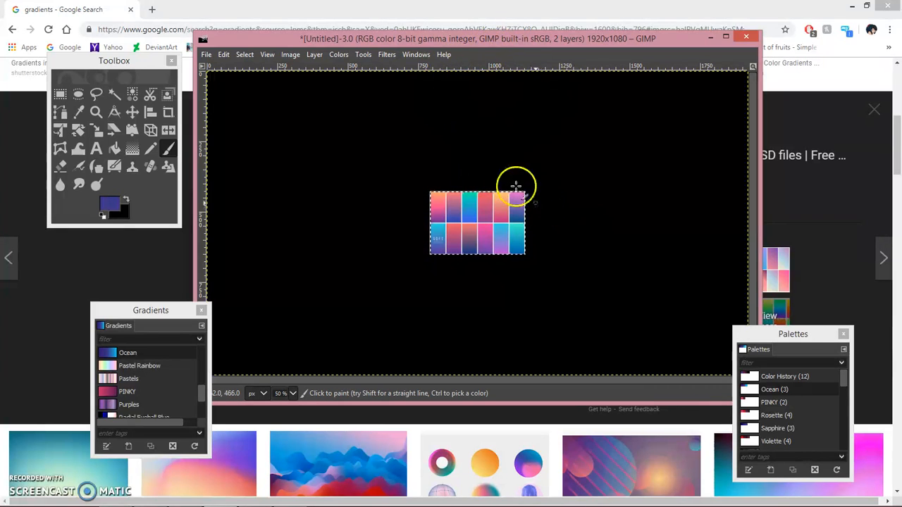
left_click(121, 97)
left_click(634, 153)
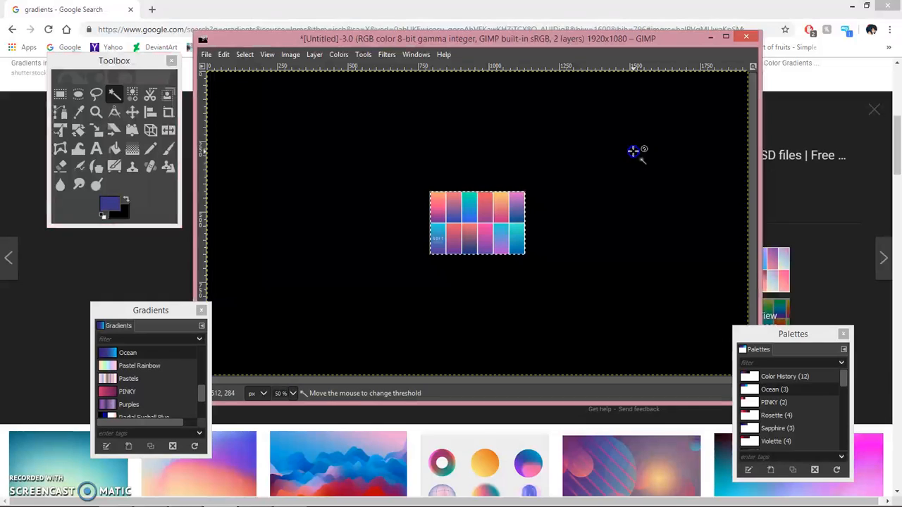
Select the Paintbrush tool for sampling colors from the pasted gradient swatches.
scroll(533, 222, "up", 1)
scroll(505, 222, "up", 1)
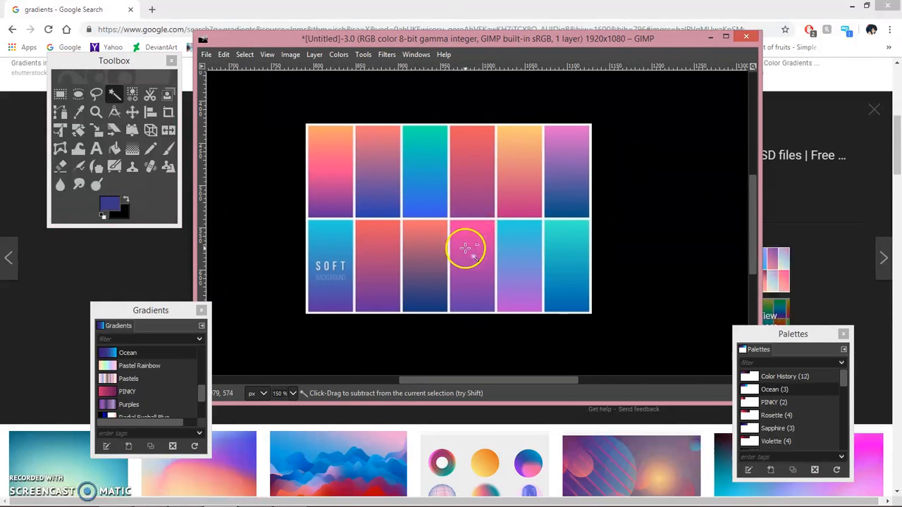
scroll(465, 243, "up", 1)
mouse_move(470, 250)
left_mouse_down()
mouse_move(489, 263)
mouse_move(467, 240)
left_mouse_up()
left_click_drag(318, 215, 326, 237)
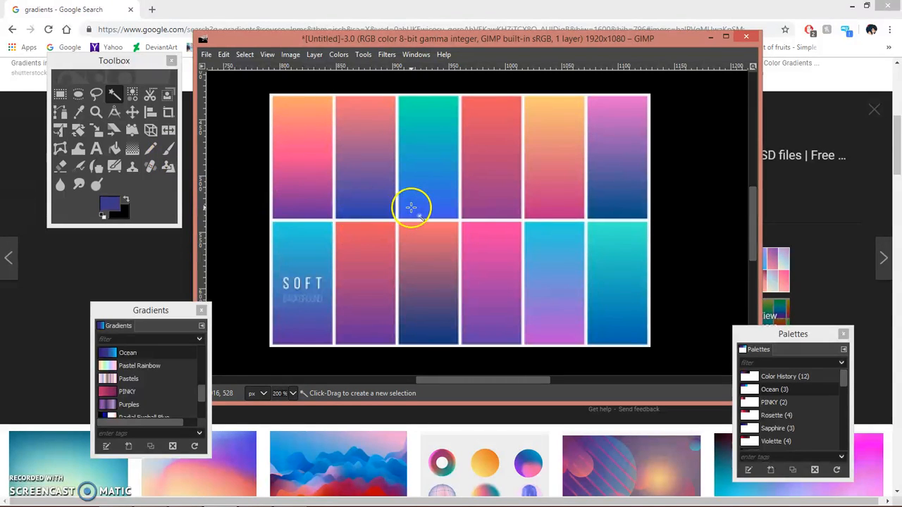
left_click(167, 155)
left_click(153, 154)
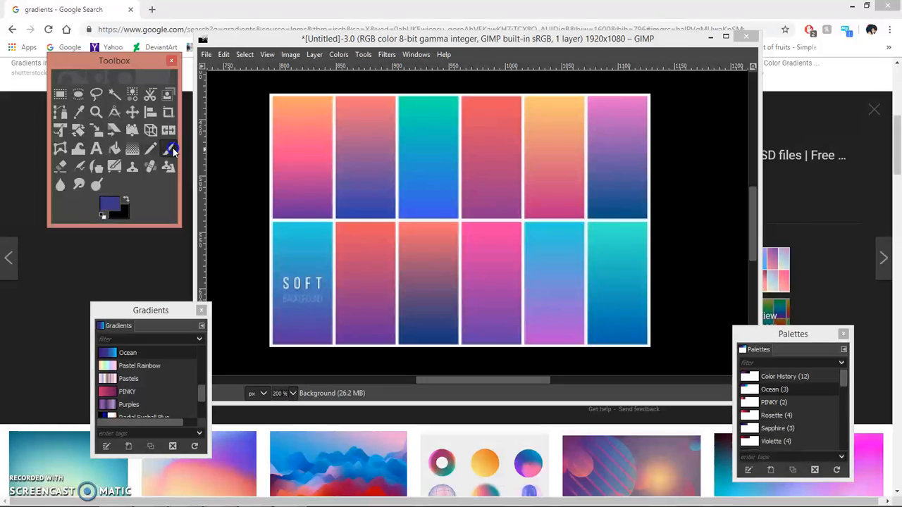
Sample colors along the orange-to-pink swatch, finishing with the light orange near its upper end as the foreground color.
left_click_drag(509, 224, 524, 228)
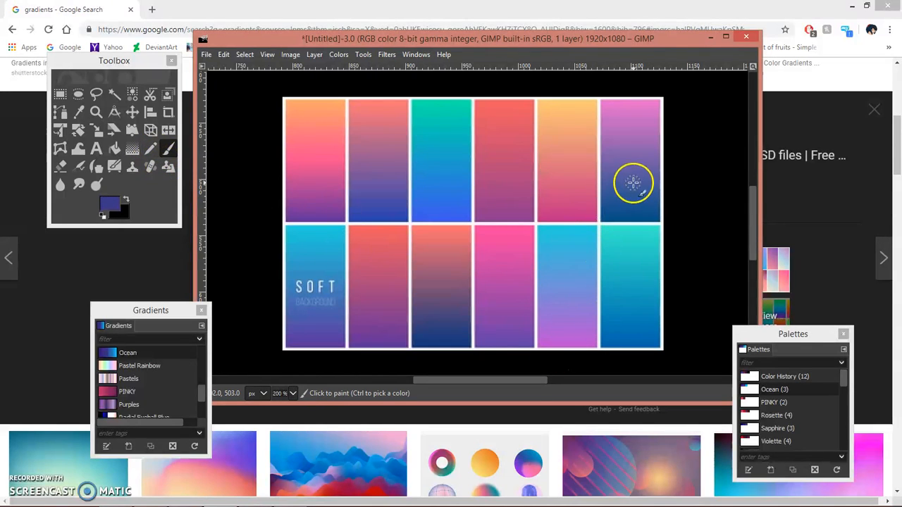
left_click_drag(624, 181, 597, 183)
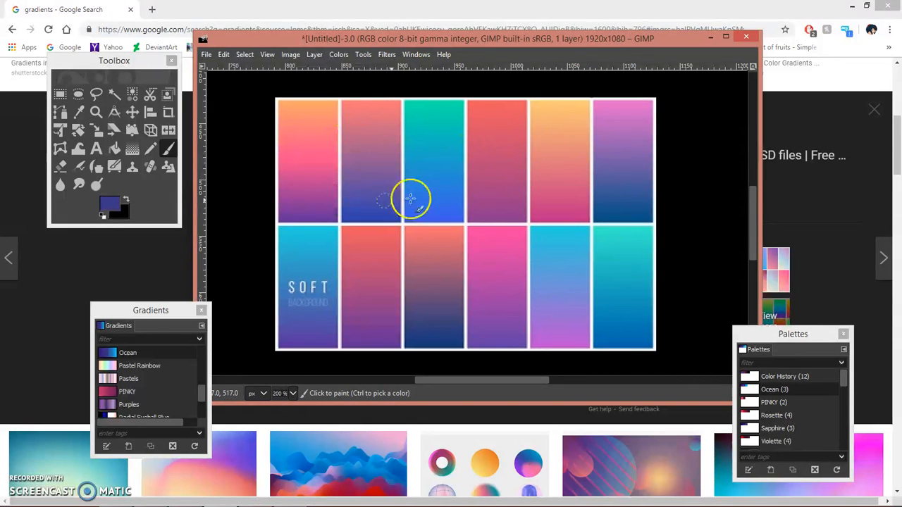
scroll(580, 205, "up", 2)
left_click_drag(585, 201, 539, 285)
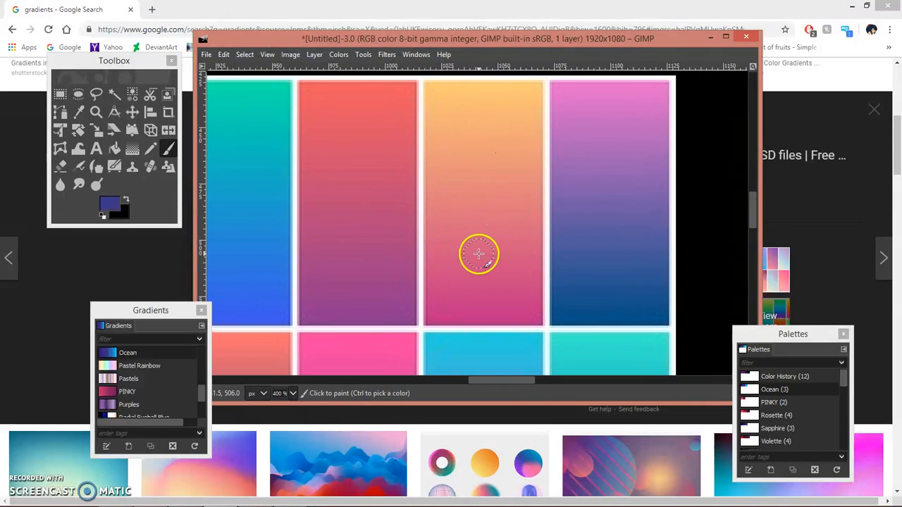
left_click_drag(479, 254, 445, 250)
key("ctrl")
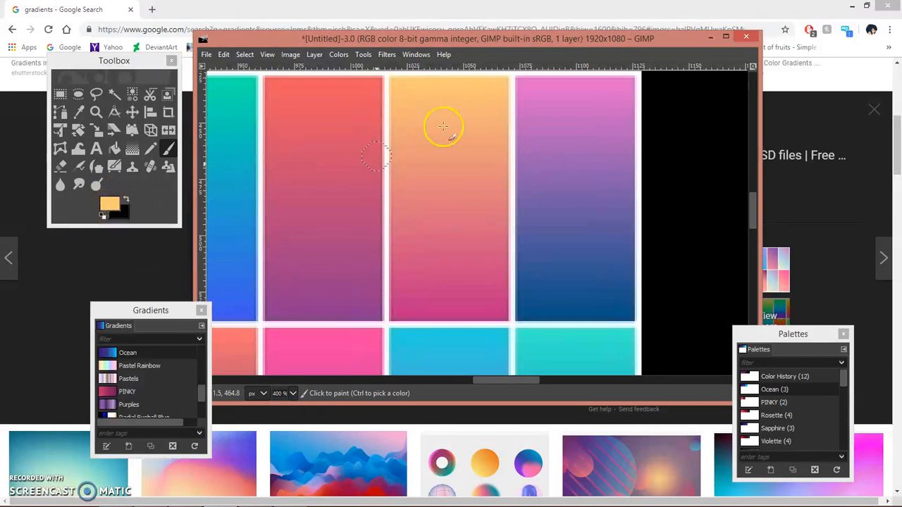
key("ctrl")
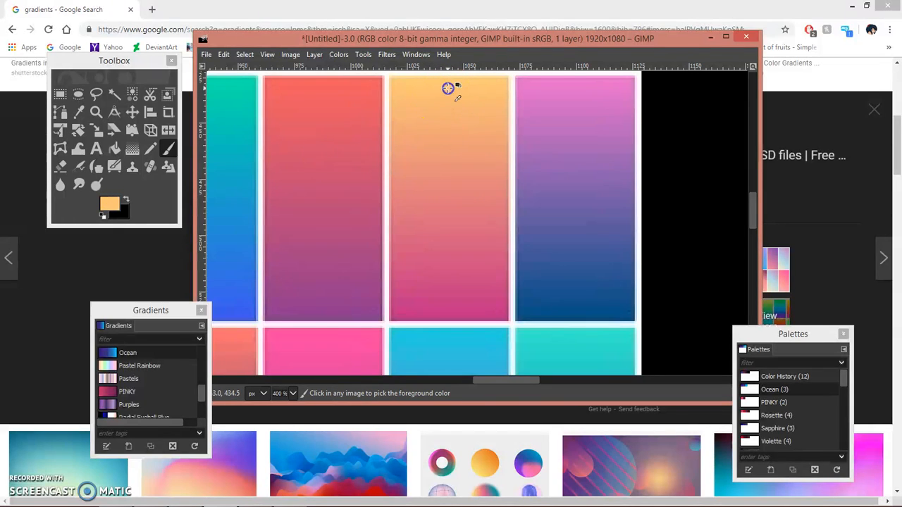
left_click(450, 189, "ctrl")
left_click_drag(450, 188, 443, 216)
left_click_drag(442, 243, 448, 105)
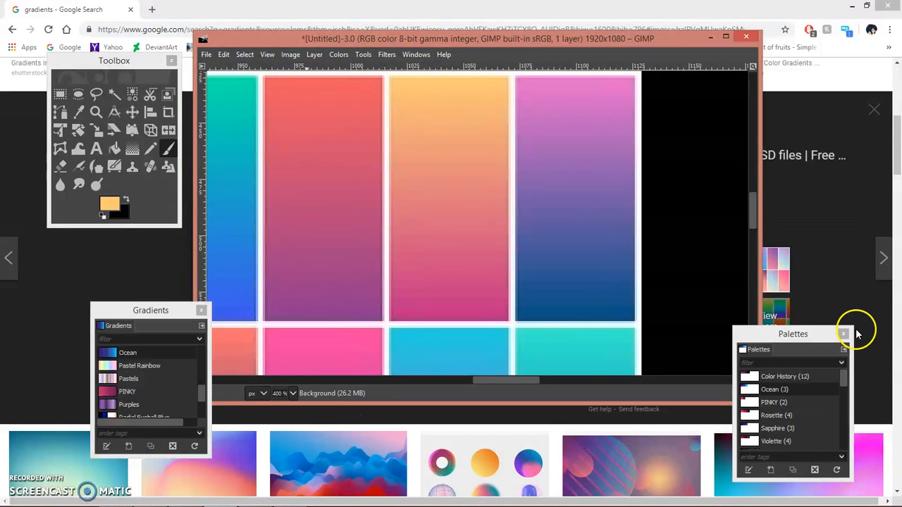
Bring the Palettes dialog next to the swatches and create a new palette named Sunset.
left_click_drag(822, 334, 702, 207)
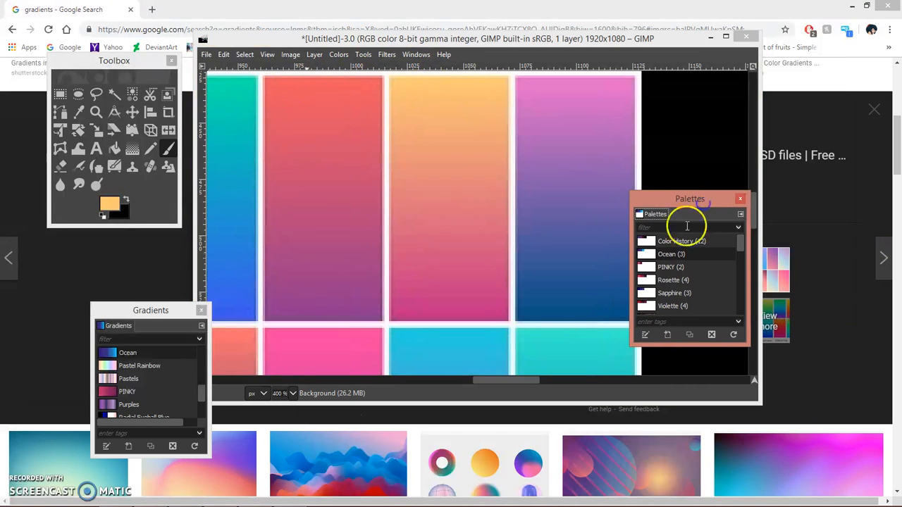
left_click(668, 336)
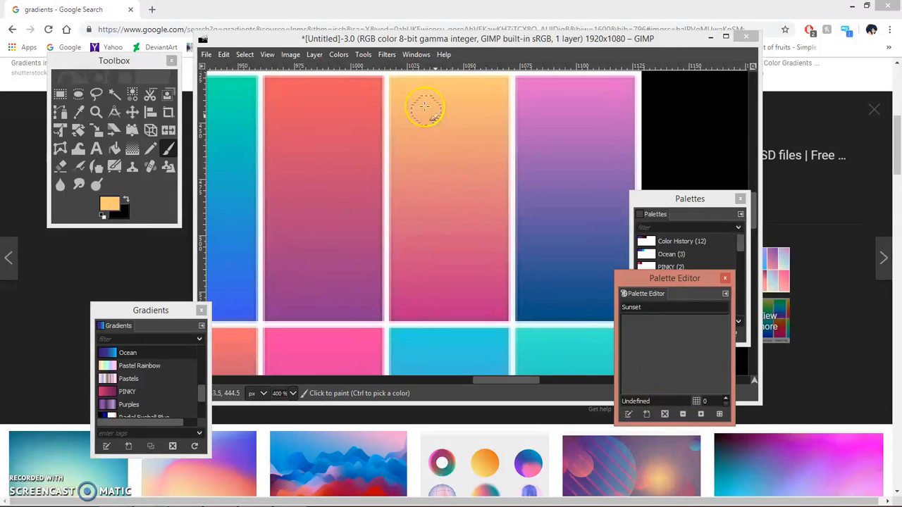
Sample the light orange at the upper end of the orange-to-pink swatch and add it to the Sunset palette.
left_click(453, 89, "ctrl")
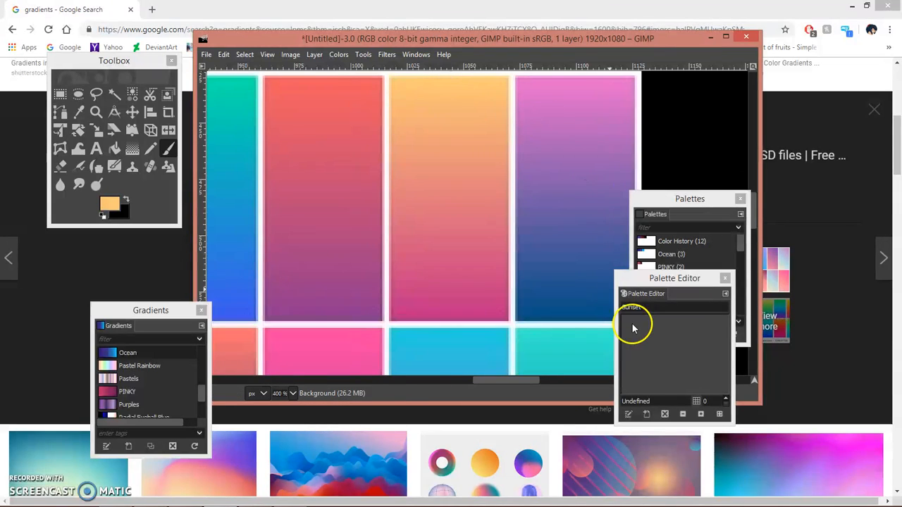
left_click_drag(364, 140, 331, 171)
scroll(354, 158, "up", 1)
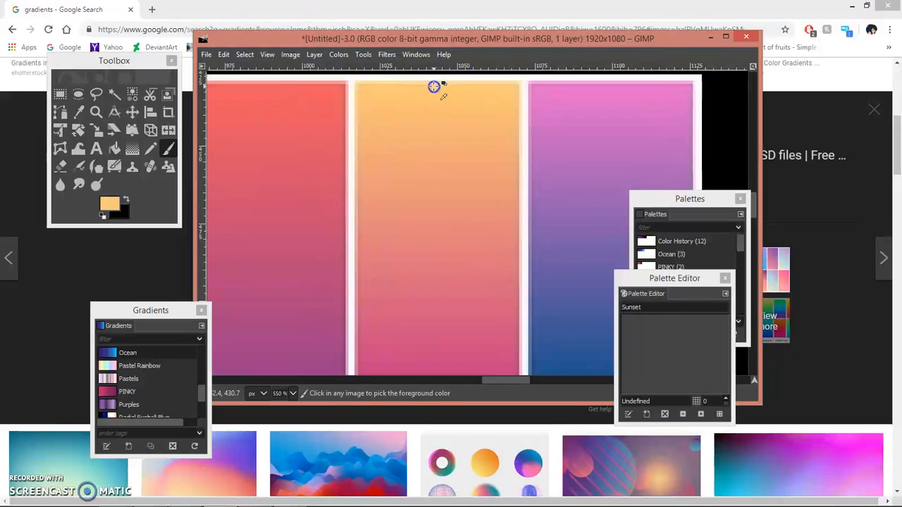
scroll(479, 197, "down", 1)
mouse_move(457, 285)
left_mouse_down()
mouse_move(445, 263)
mouse_move(403, 256)
left_mouse_up()
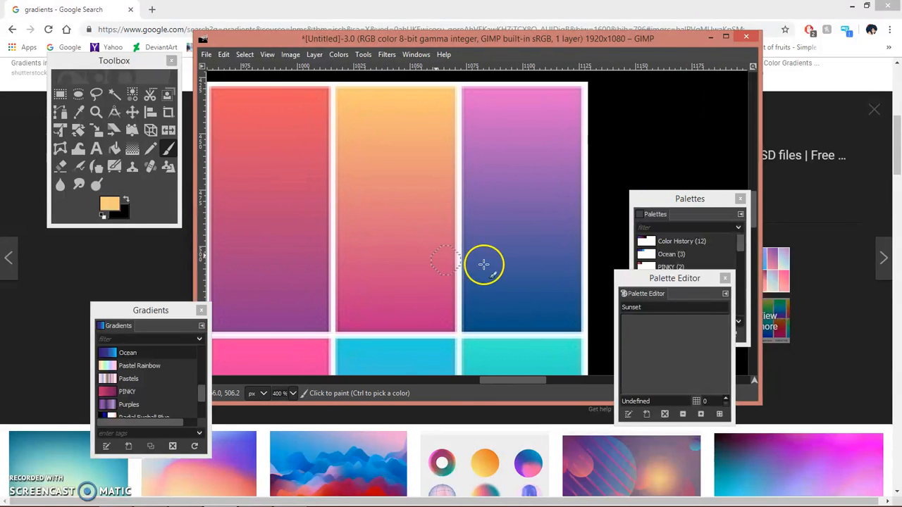
left_click(647, 414)
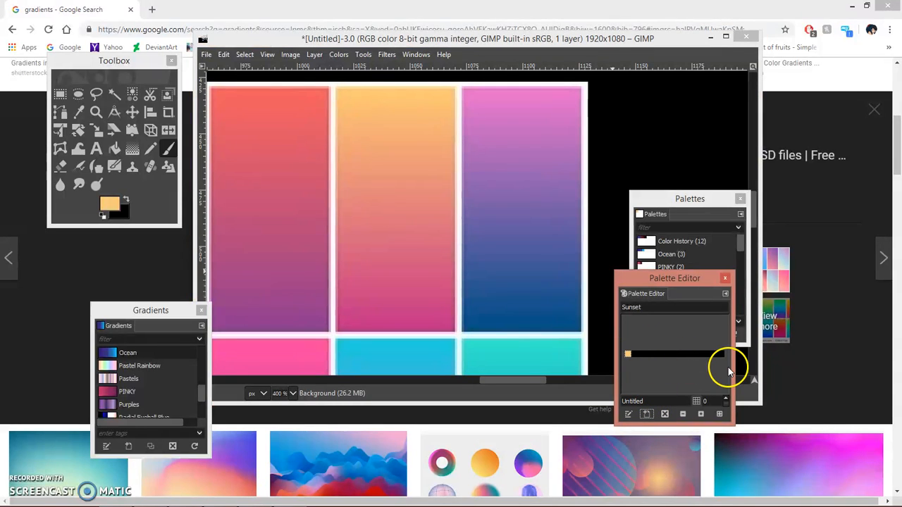
Enlarge the Palette Editor window in width and height, keeping the orange-to-pink swatch in view.
left_click_drag(734, 369, 889, 380)
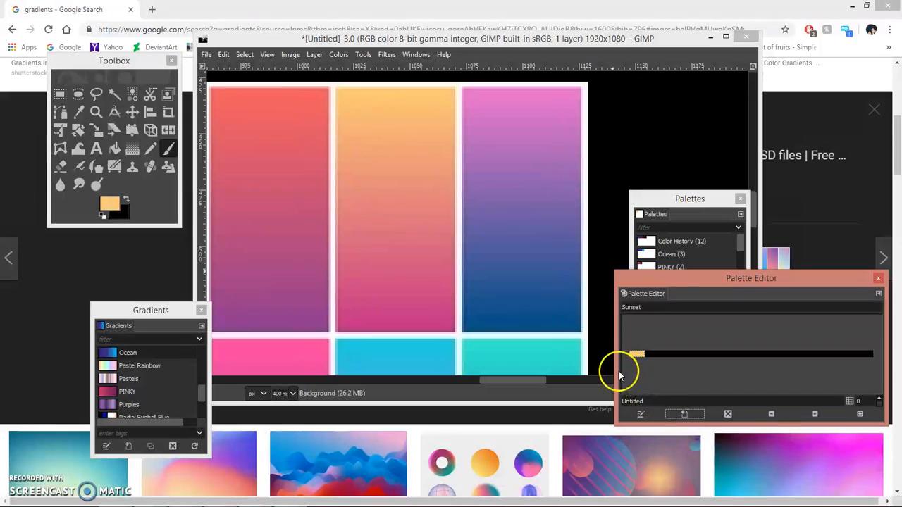
left_click_drag(616, 365, 569, 365)
left_click(599, 363)
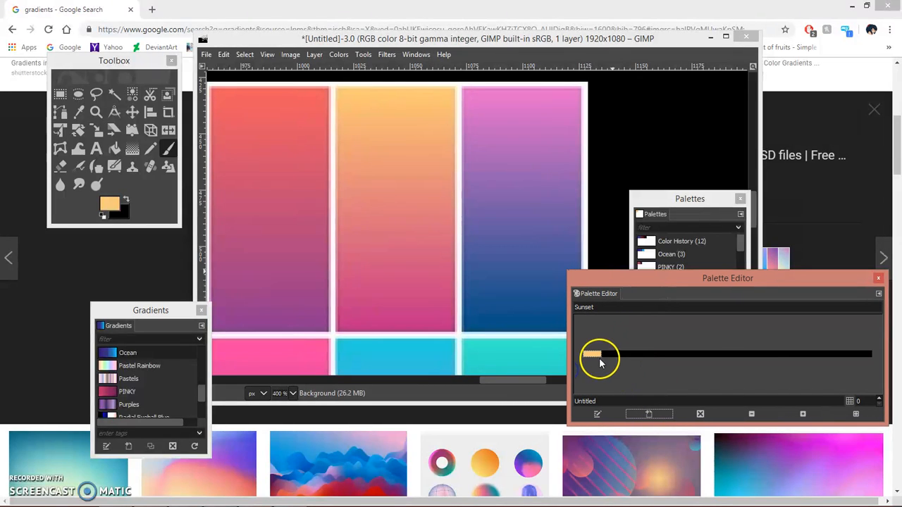
left_click_drag(685, 423, 684, 456)
left_click_drag(427, 237, 397, 222)
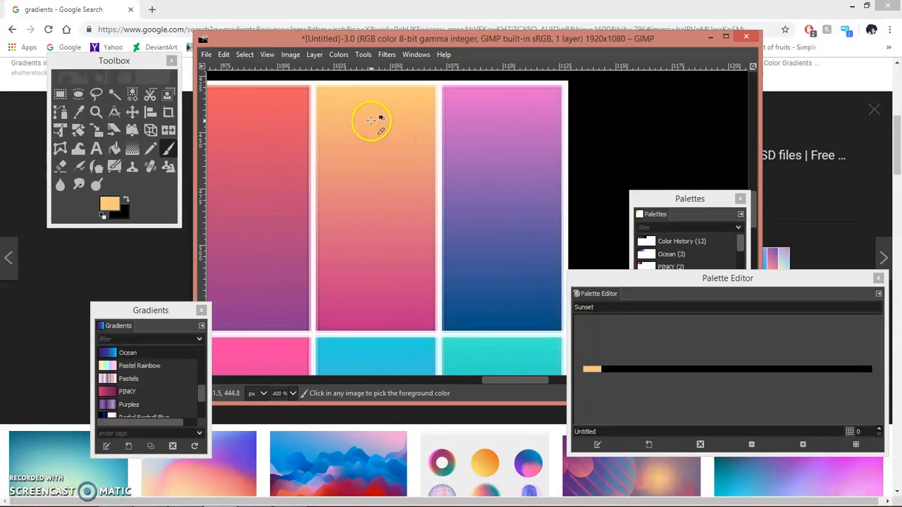
Sample the salmon from the middle and the deep pink from the lower end of the orange-to-pink swatch, adding each to the Sunset palette.
left_click(388, 323, "ctrl")
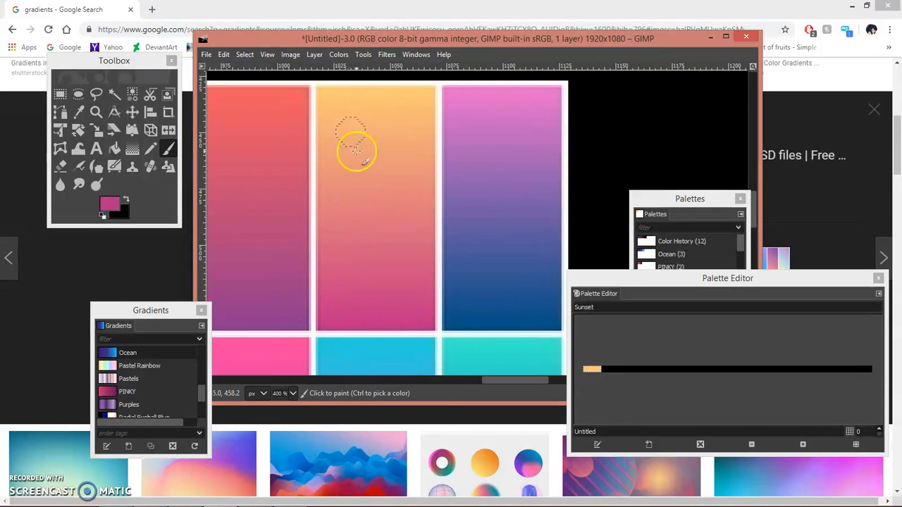
left_click(378, 183, "ctrl")
left_click(379, 198, "ctrl")
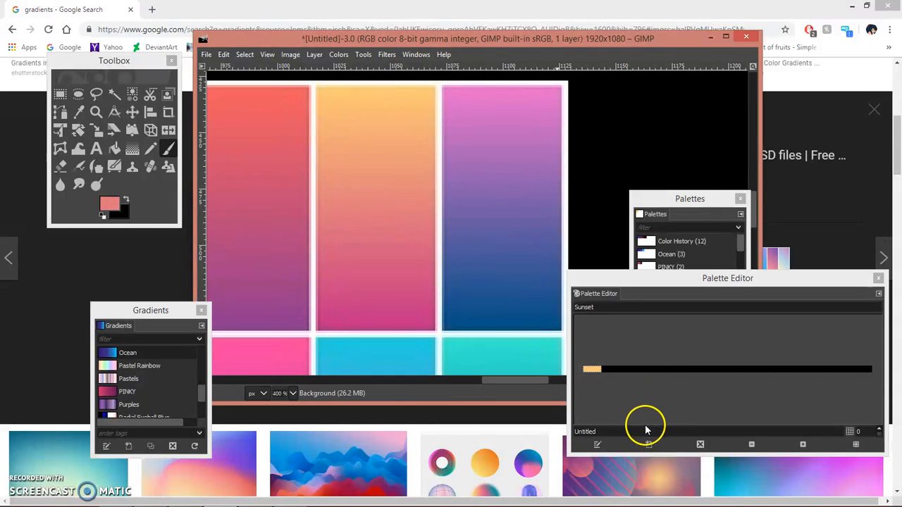
left_click(648, 445)
left_click(384, 294, "ctrl")
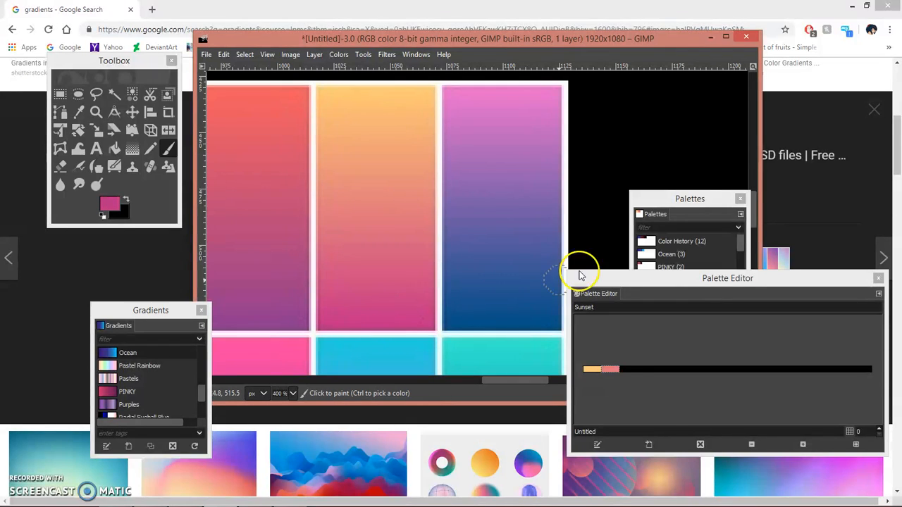
left_click(648, 445)
Reposition the Palette Editor beside the swatches and widen it to show the Sunset colors more clearly.
left_click_drag(612, 370, 634, 377)
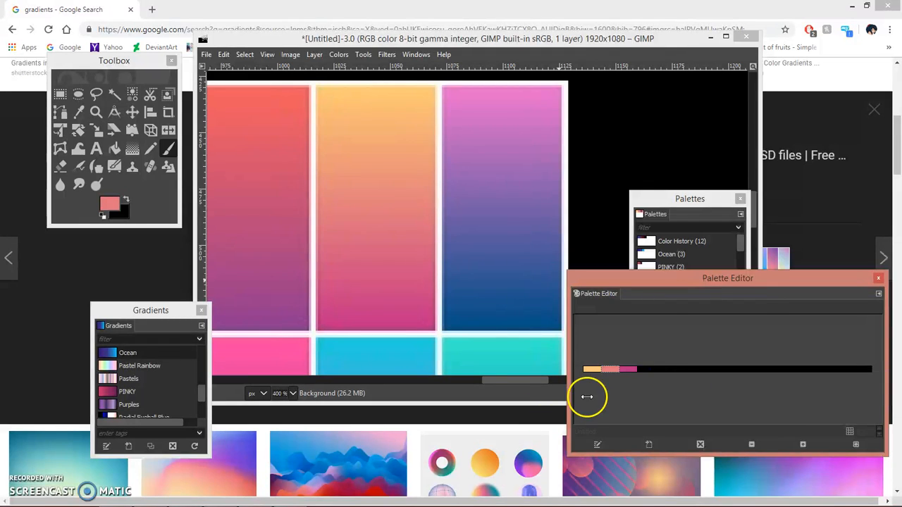
left_click_drag(650, 333, 627, 259)
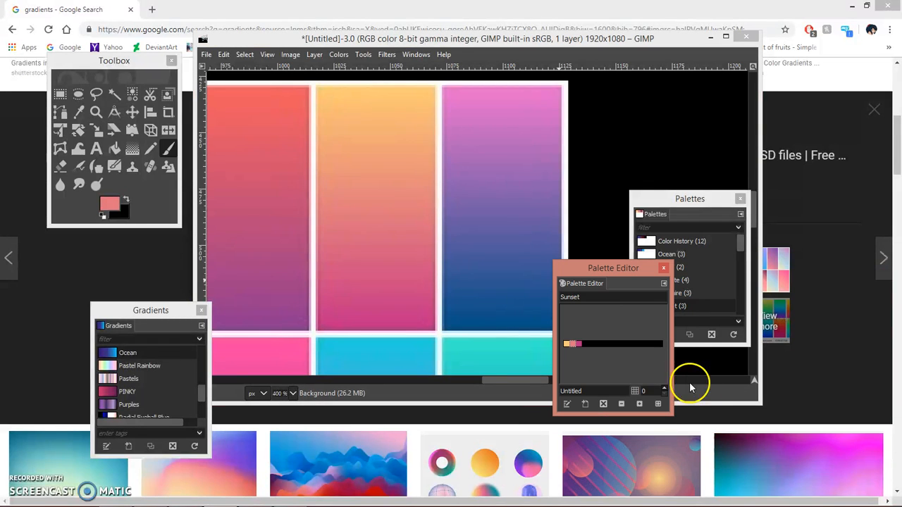
left_click_drag(674, 387, 835, 366)
Append duplicates of the salmon and light orange colors to the end of the Sunset palette, and delete both duplicates.
left_click_drag(575, 343, 623, 346)
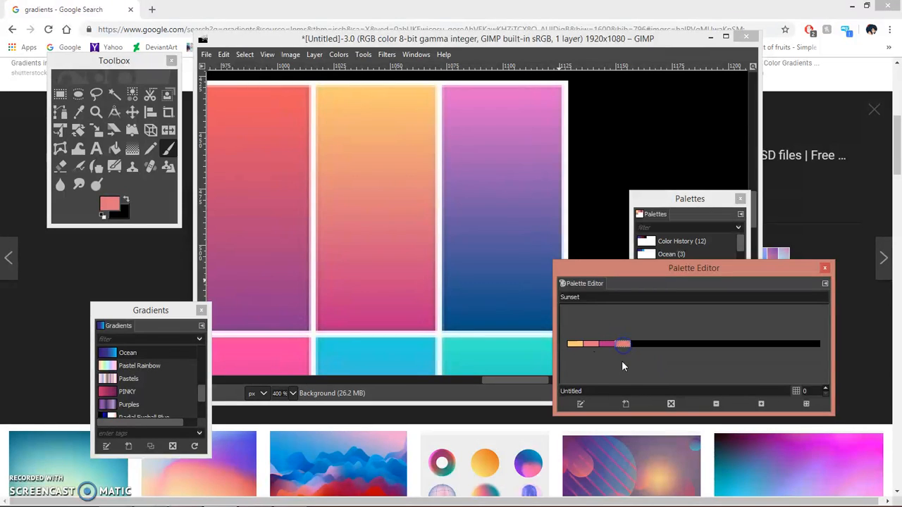
left_click(596, 345)
left_click_drag(575, 344, 642, 348)
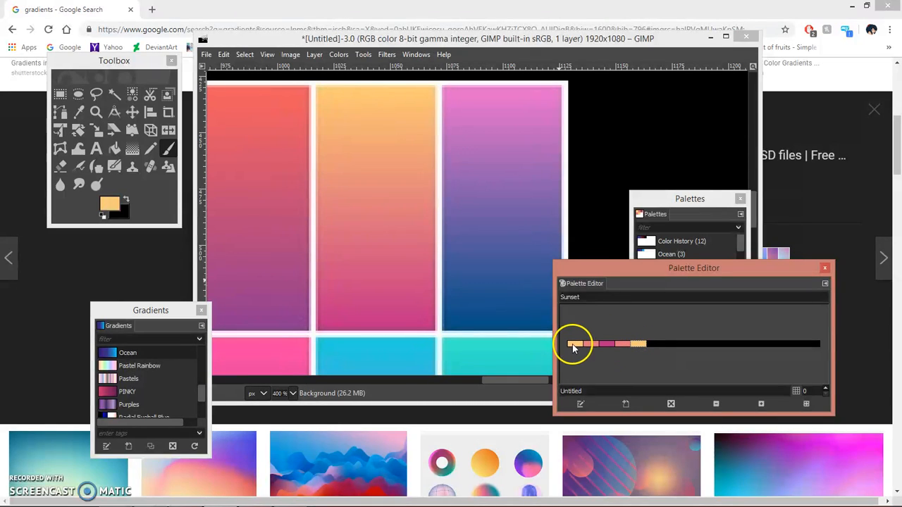
left_click_drag(620, 345, 639, 346)
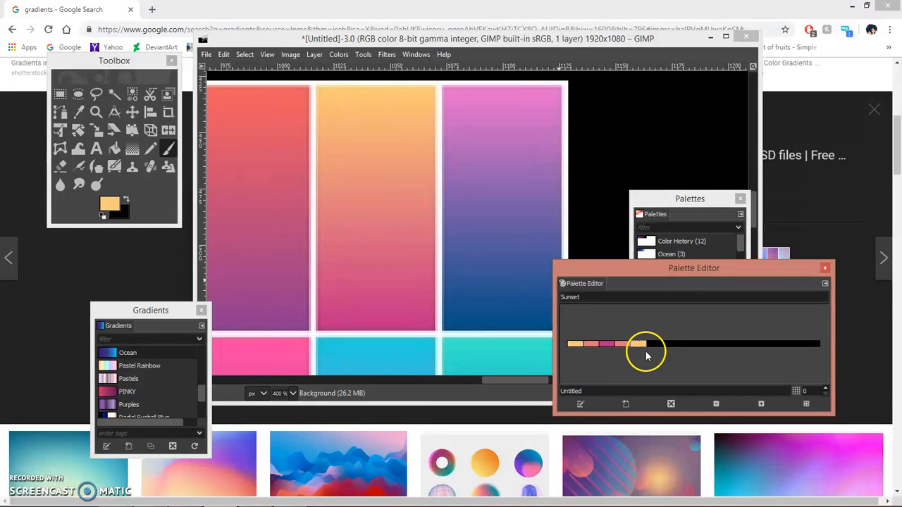
left_click(680, 407)
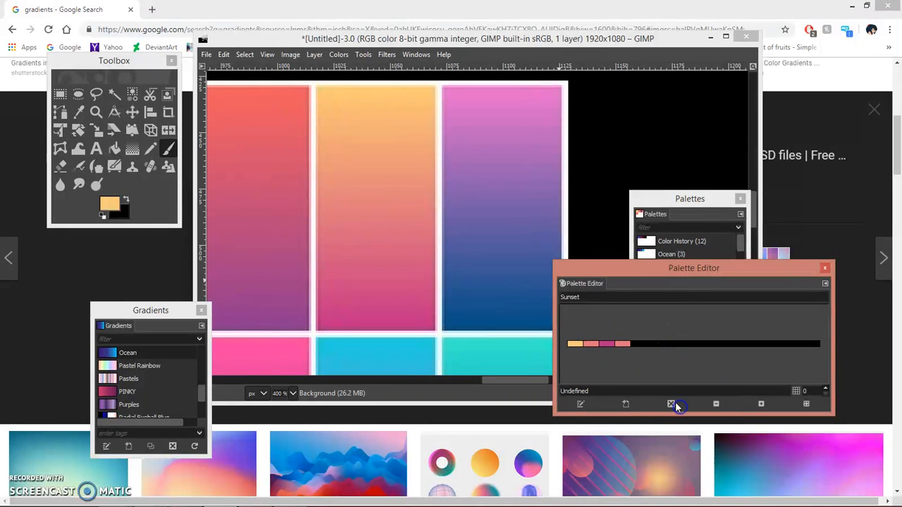
left_click(626, 345)
left_click(672, 405)
Make the palette's light orange the foreground color, and close the Palette Editor to select Sunset in the Palettes list.
left_click(596, 345)
left_click(578, 344)
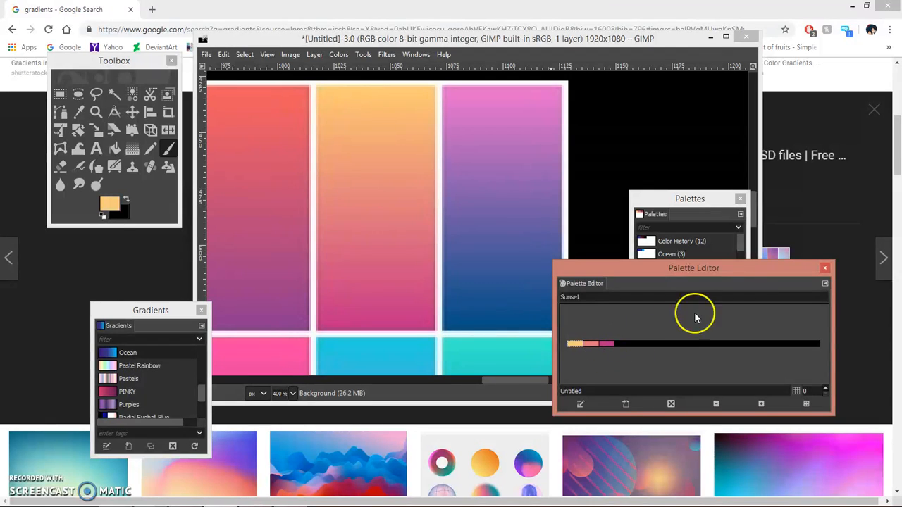
left_click(826, 267)
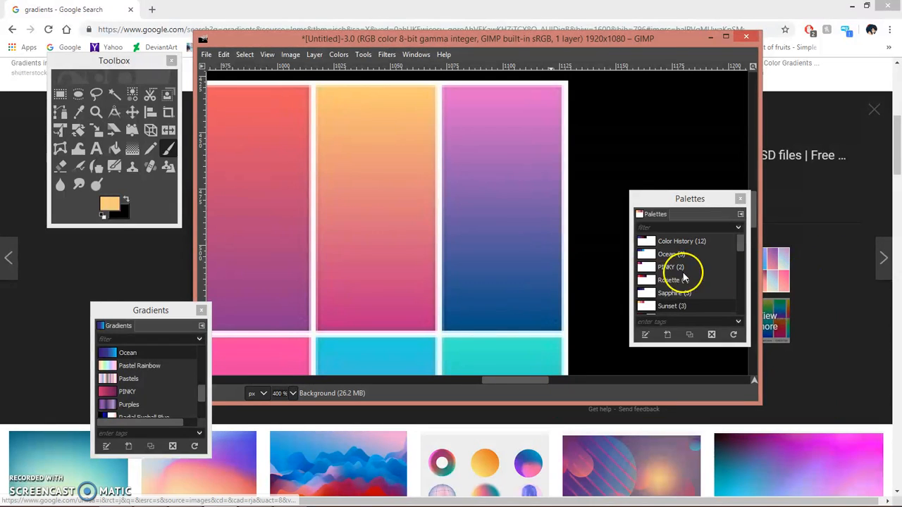
left_click(652, 307)
scroll(652, 307, "down", 2)
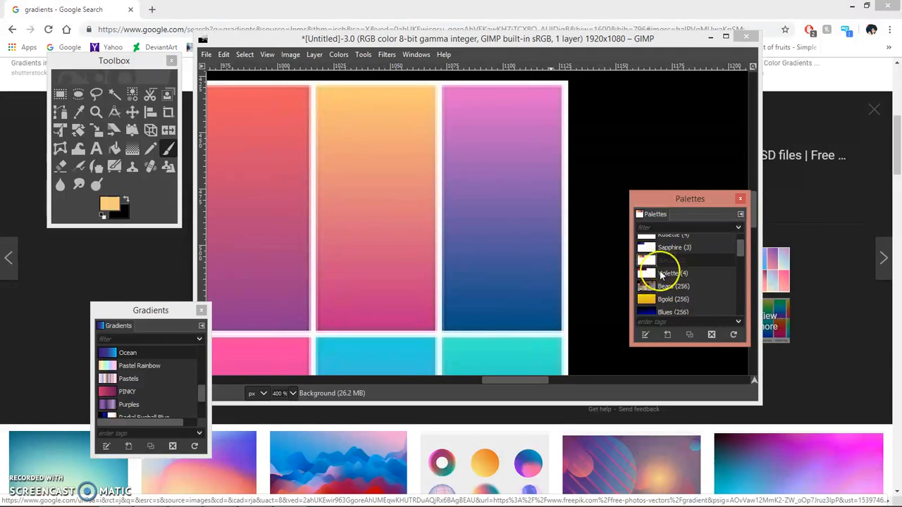
left_click(694, 274)
left_click(681, 265)
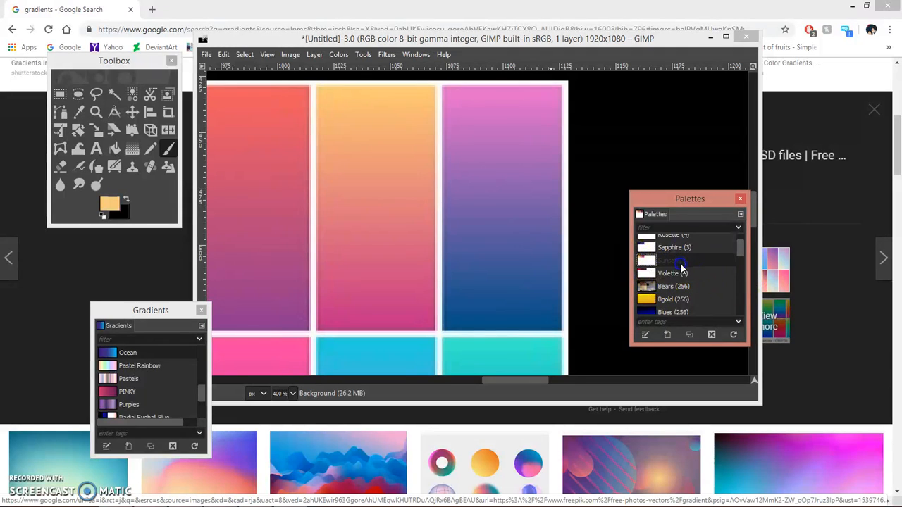
left_click(683, 287)
left_click(676, 275)
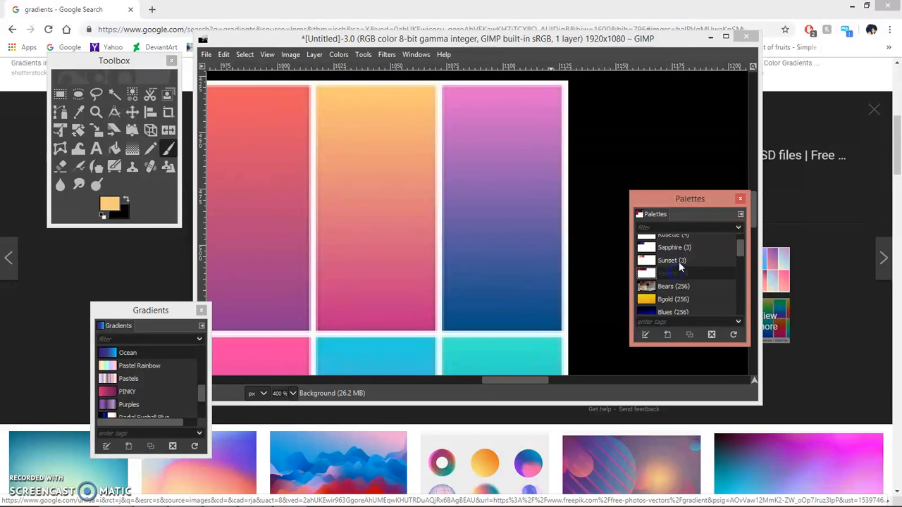
left_click(680, 260)
left_click(674, 246)
left_click(676, 259)
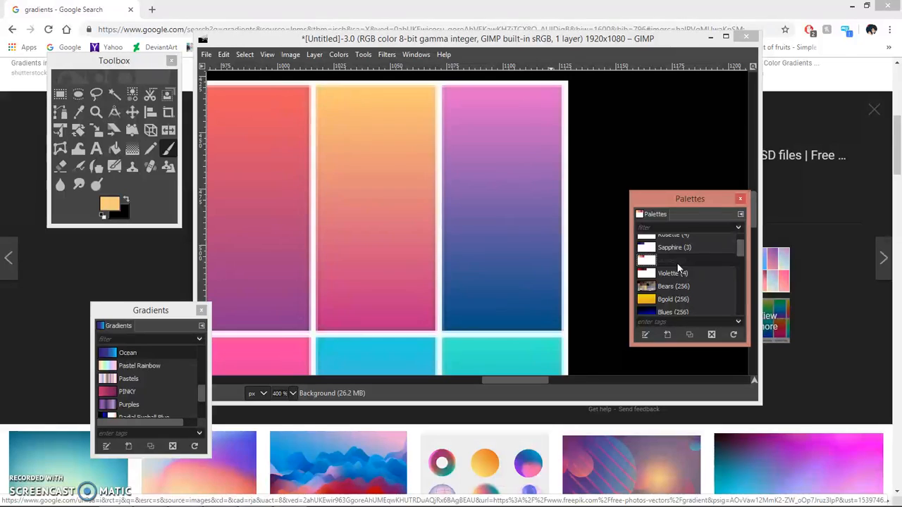
left_click(686, 269)
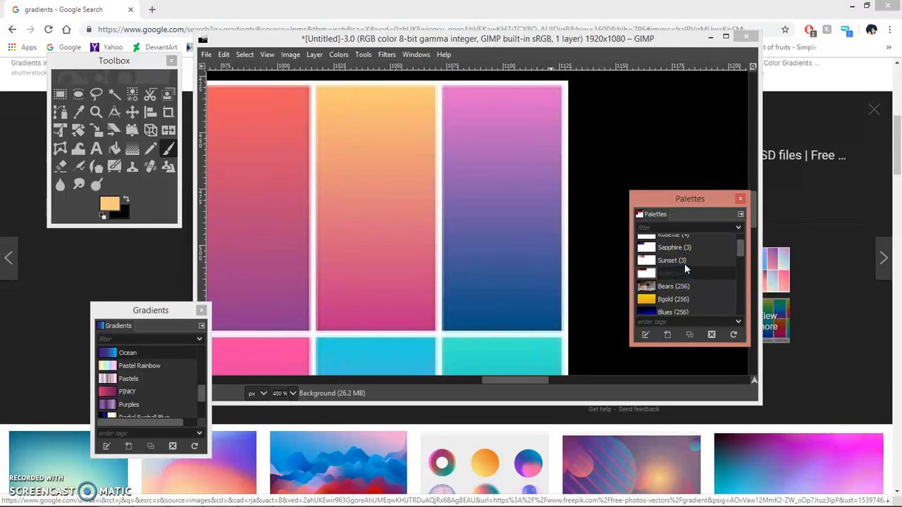
left_click(683, 263)
Convert the Sunset palette to a gradient.
left_click(656, 260)
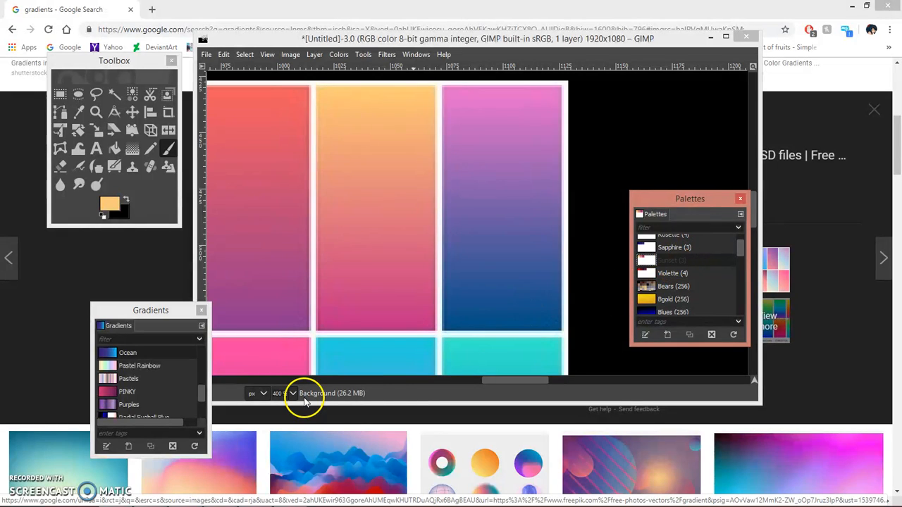
right_click(666, 263)
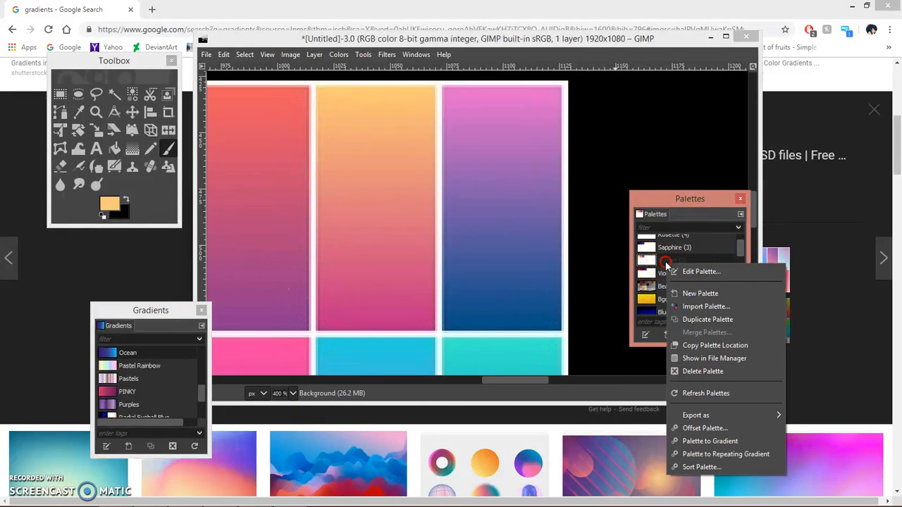
left_click(729, 443)
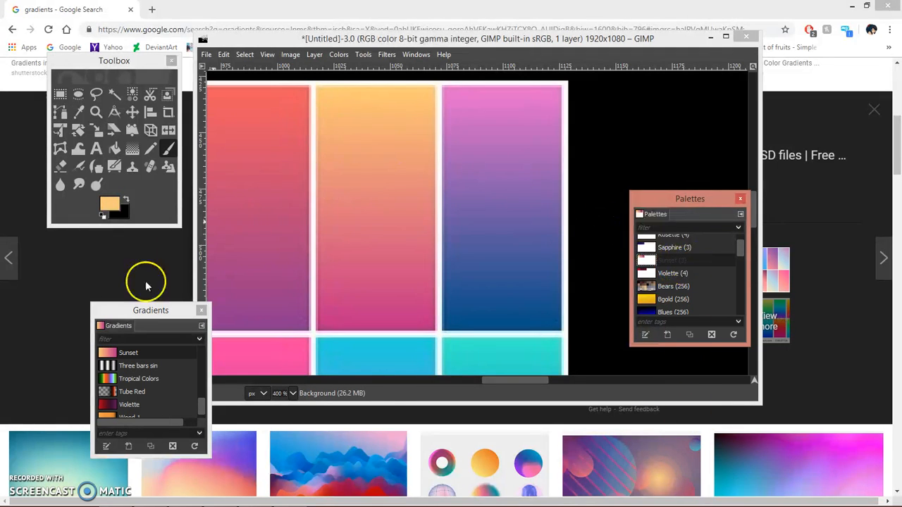
Select the new Sunset gradient as the active gradient.
left_click(135, 360)
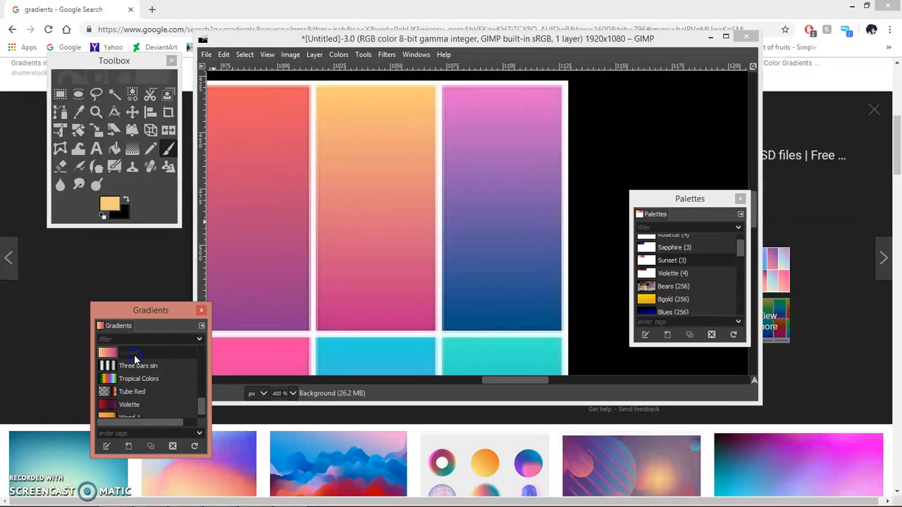
scroll(127, 365, "up", 1)
left_click(113, 396)
left_click(123, 370)
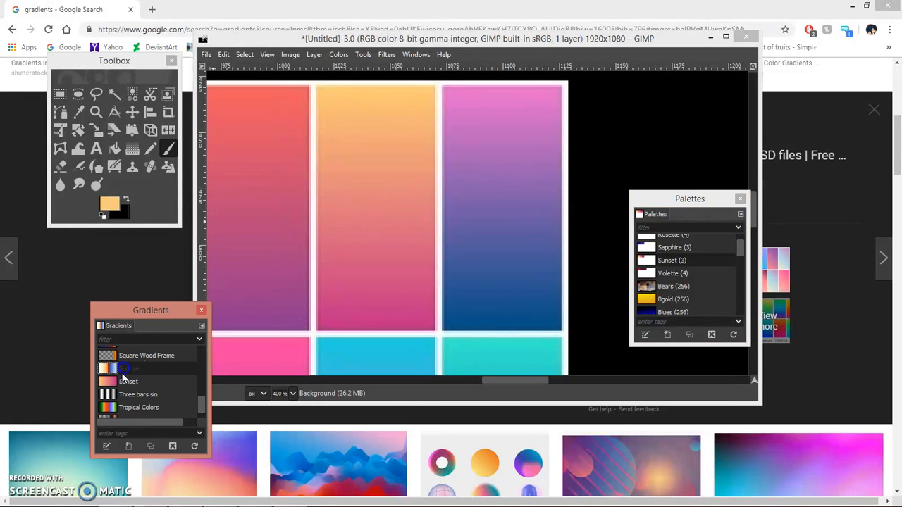
left_click(122, 379)
Try the Sunset gradient diagonally across the whole image from upper left to lower right, with a stop near its midpoint, and discard it.
scroll(410, 272, "down", 4)
scroll(397, 267, "down", 3)
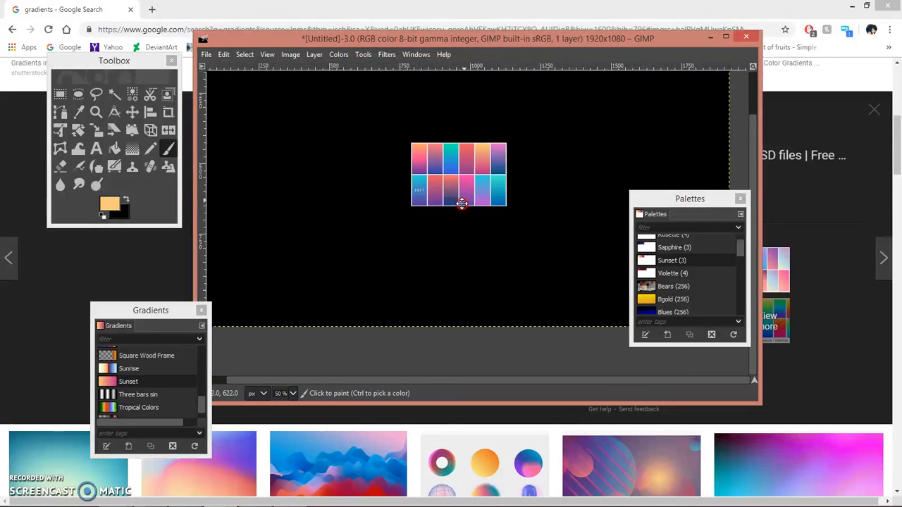
scroll(437, 239, "down", 1)
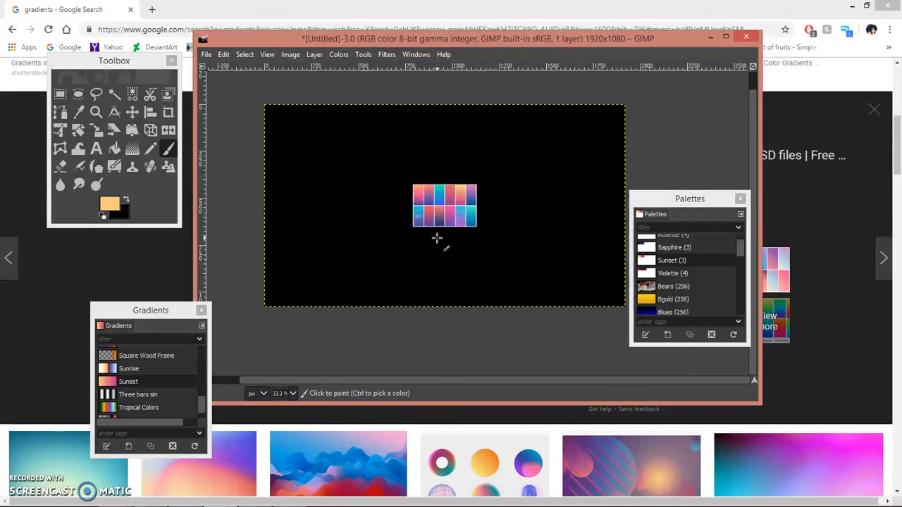
left_click(134, 149)
left_click_drag(252, 119, 599, 308)
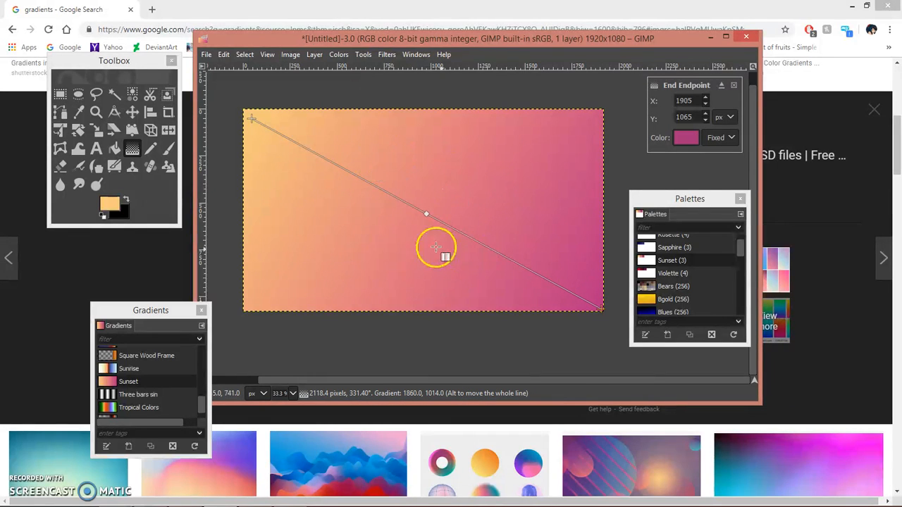
scroll(382, 256, "up", 1)
scroll(382, 255, "up", 1)
scroll(382, 255, "down", 1)
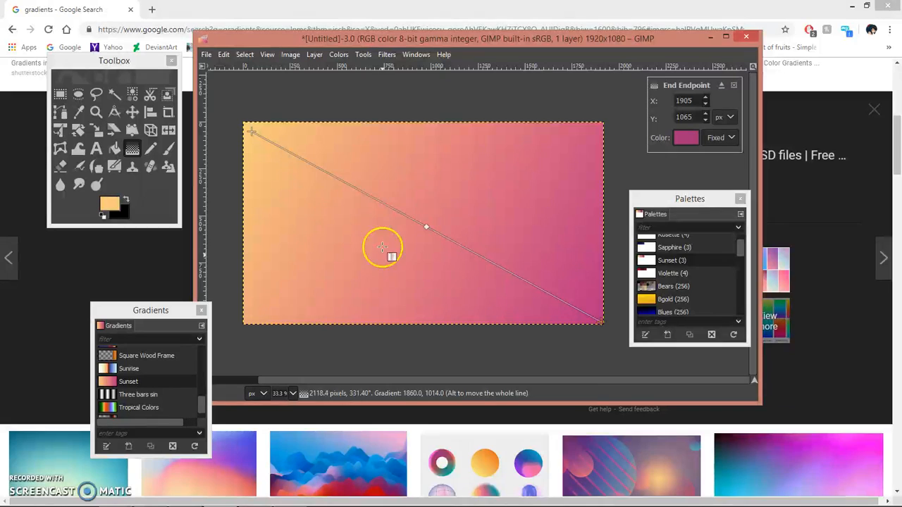
left_click(426, 226)
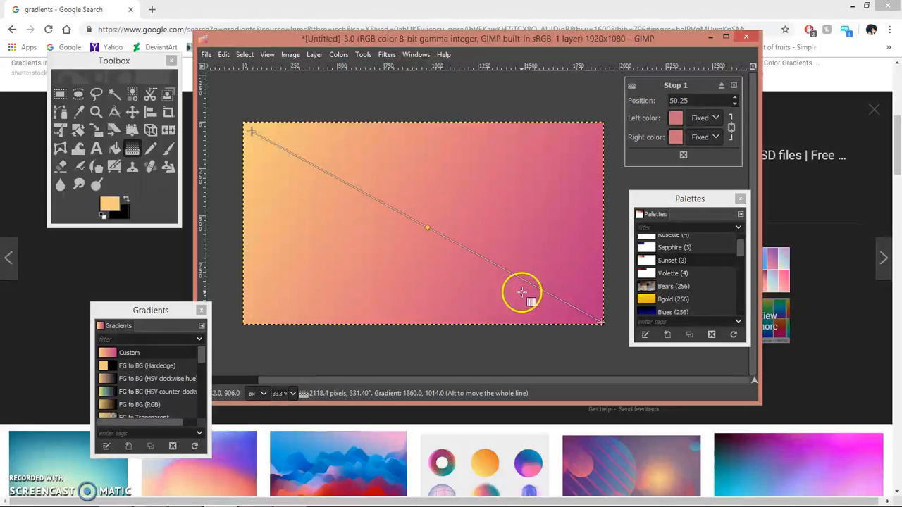
key("Escape")
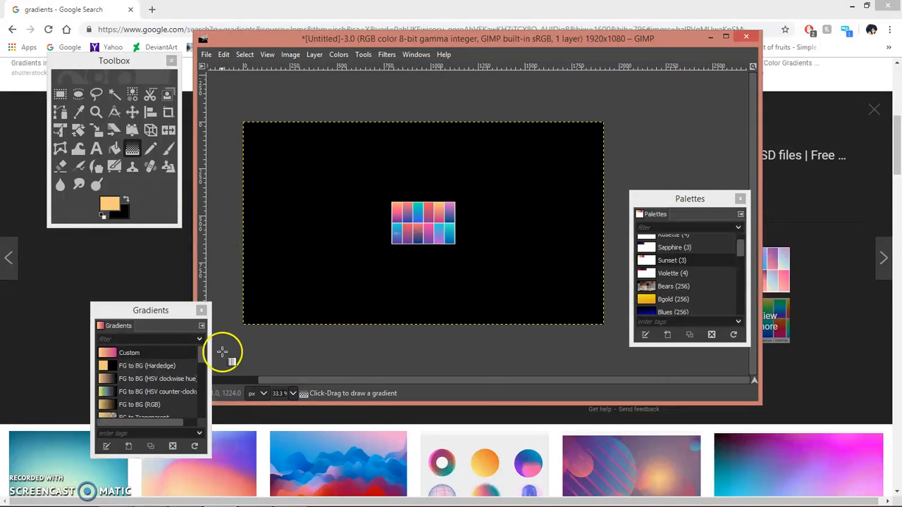
Bring the gradient swatches back into close view and select the Custom gradient.
scroll(310, 258, "up", 3)
left_click_drag(477, 242, 346, 301)
scroll(515, 271, "up", 2)
left_click_drag(517, 264, 280, 322)
scroll(134, 401, "down", 2)
scroll(133, 402, "up", 2)
left_click(124, 354)
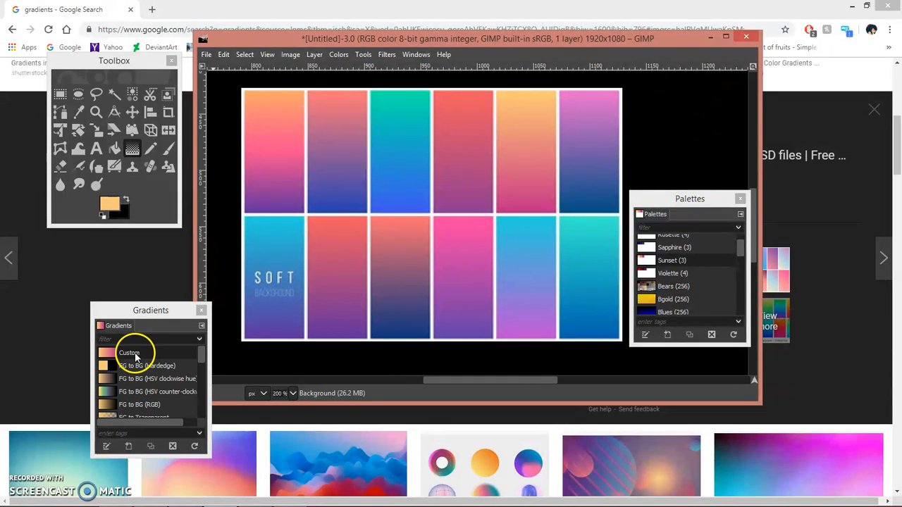
Edit the Custom gradient, shifting its middle stop to a position of about 0.44 and its right-hand midpoint slightly toward the centre.
right_click(127, 351)
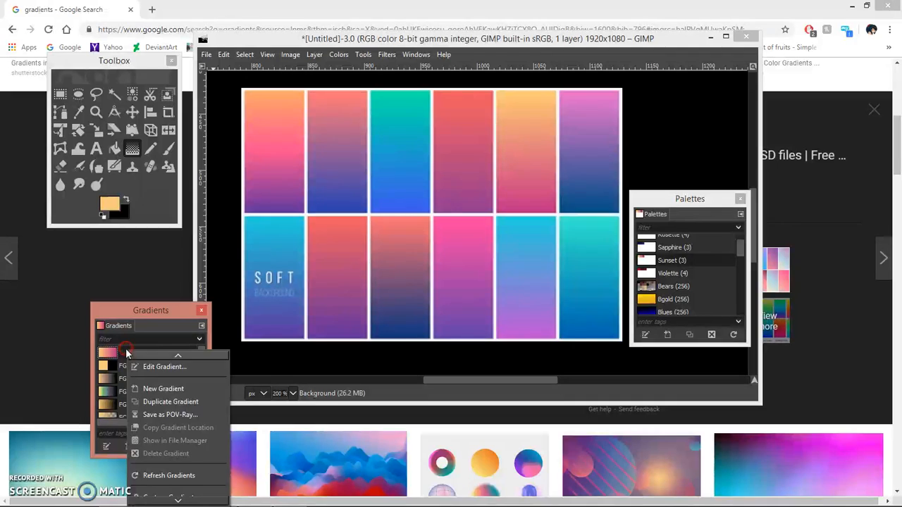
left_click(152, 367)
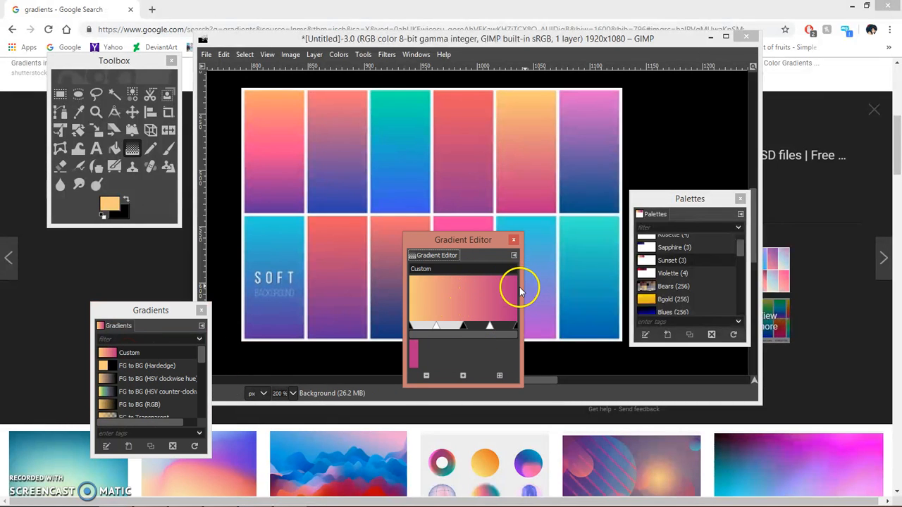
left_click_drag(523, 285, 806, 302)
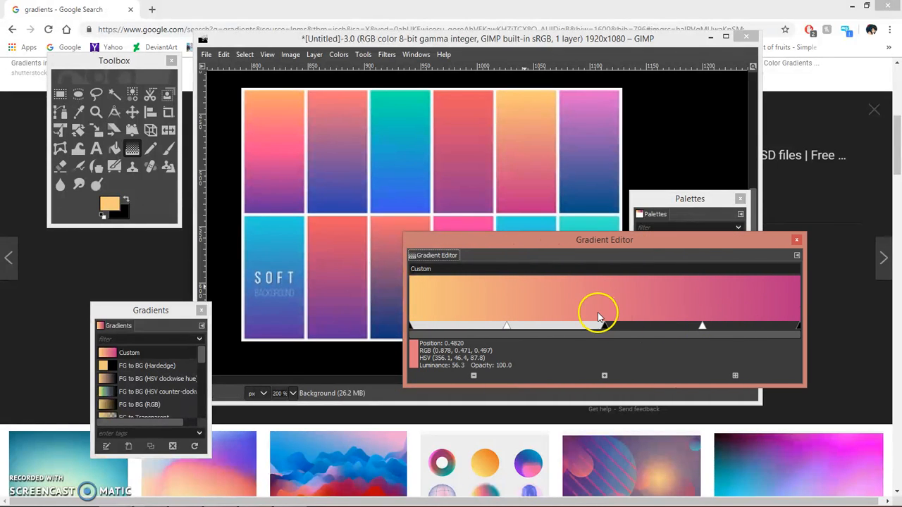
left_click_drag(508, 326, 465, 331)
mouse_move(473, 328)
left_mouse_down()
mouse_move(539, 327)
mouse_move(479, 329)
left_mouse_up()
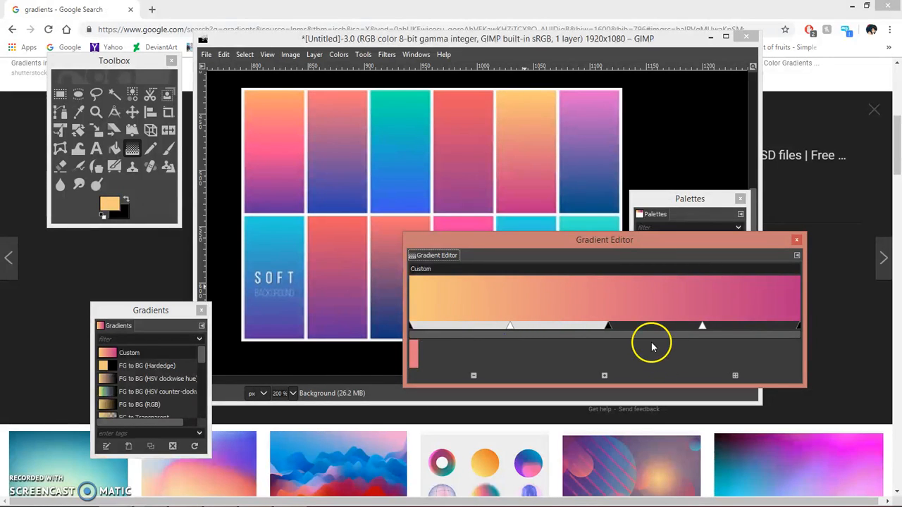
left_click_drag(611, 327, 586, 328)
left_click_drag(684, 327, 671, 325)
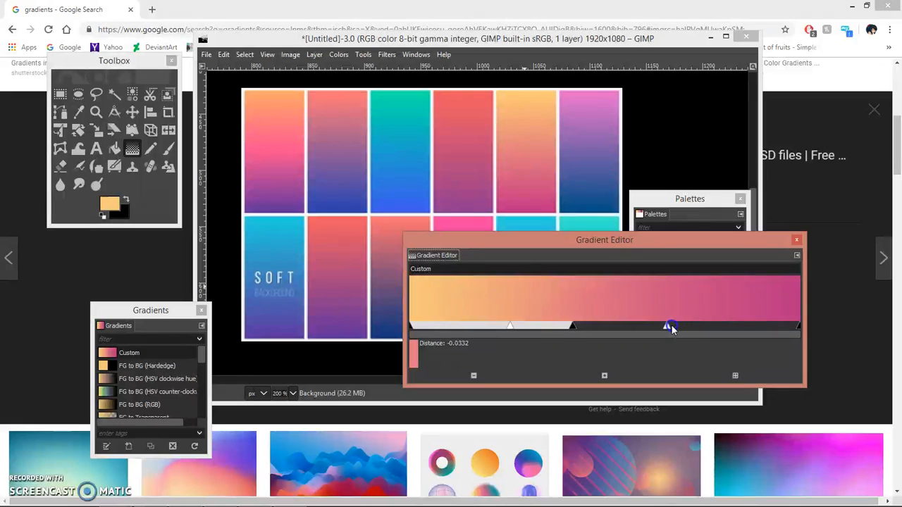
left_click_drag(736, 333, 678, 329)
left_click_drag(604, 329, 579, 322)
left_click(581, 330)
left_click_drag(576, 326, 588, 329)
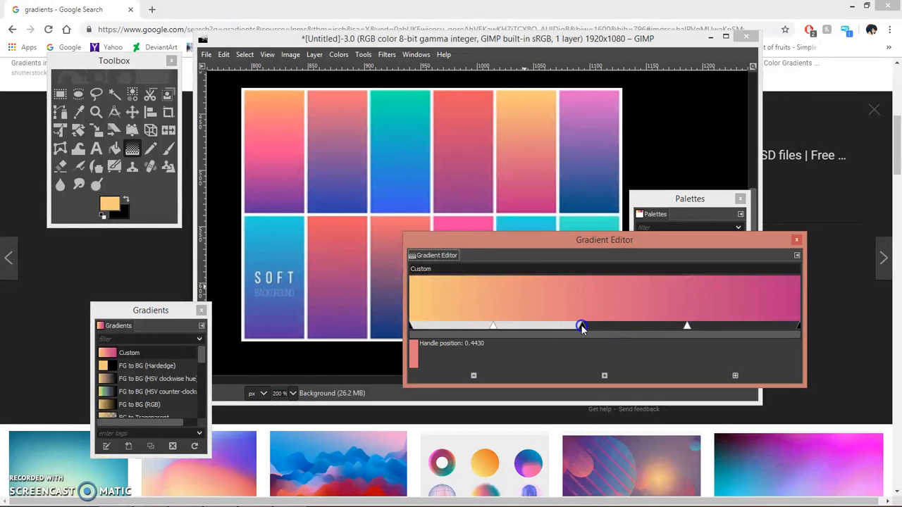
left_click(796, 240)
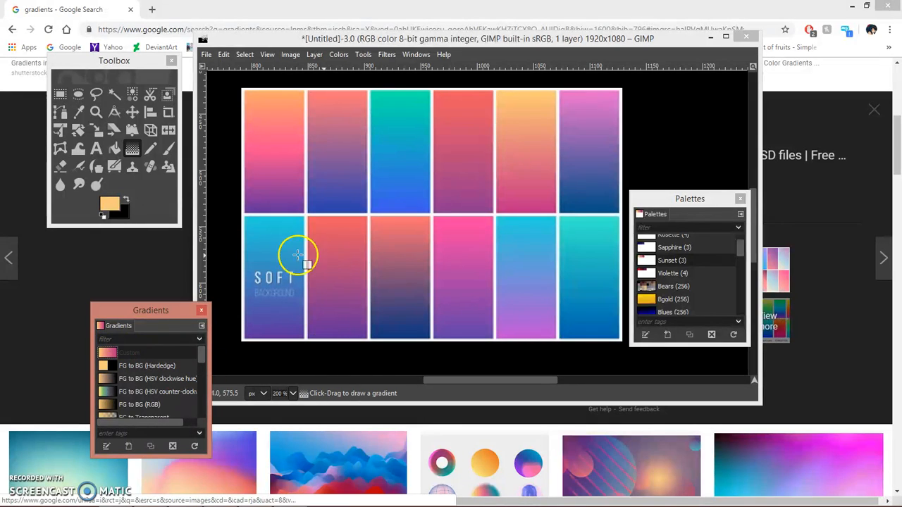
Render the Custom gradient as a 400 × 30 px image and enlarge its window to show the whole strip.
right_click(125, 359)
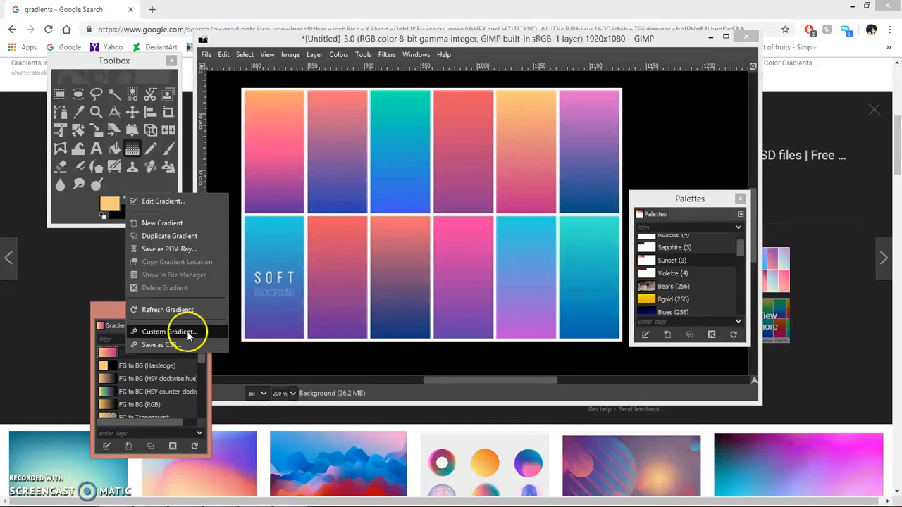
left_click(162, 334)
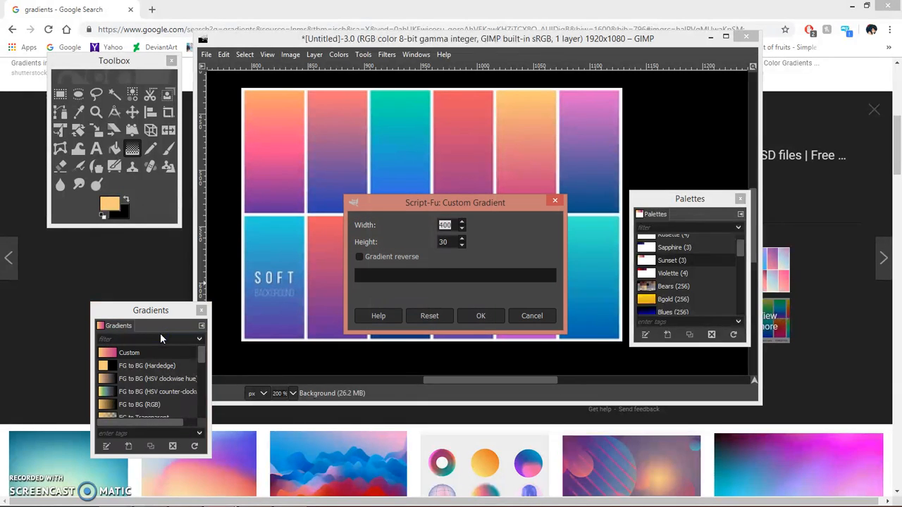
left_click(486, 316)
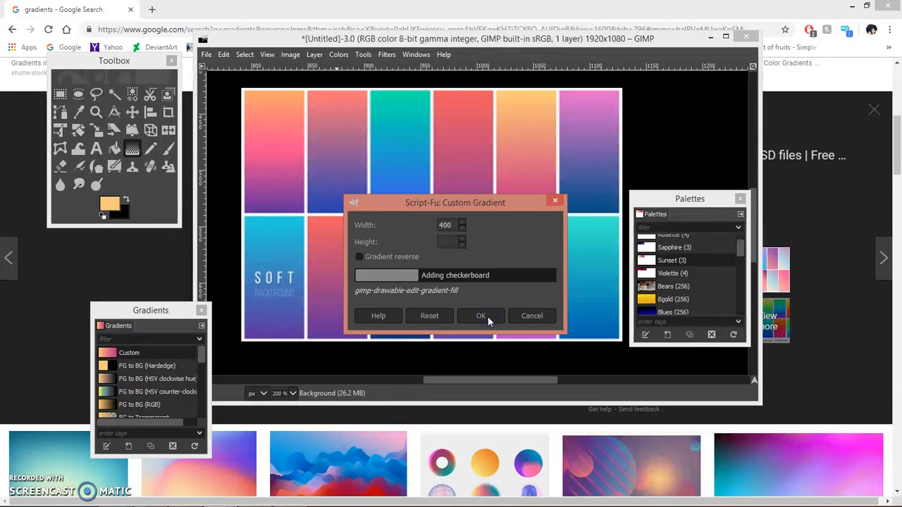
left_click_drag(237, 46, 491, 194)
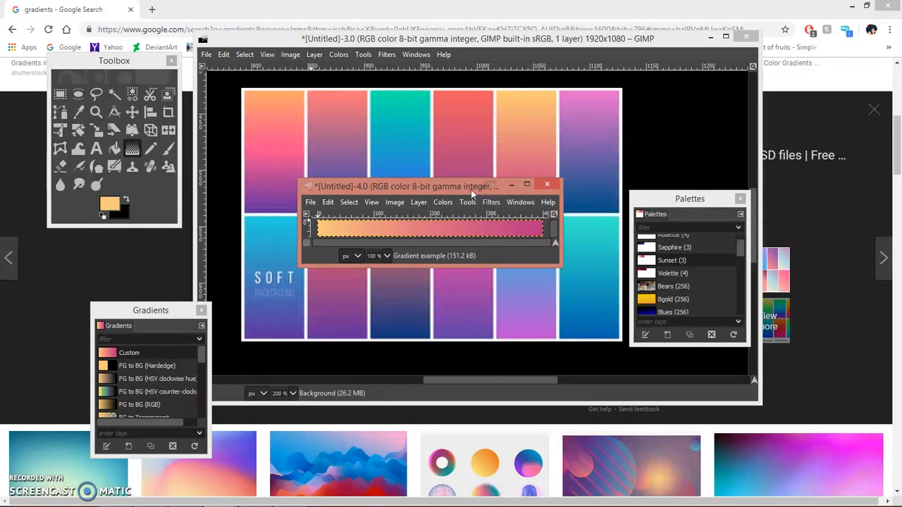
left_click_drag(562, 266, 627, 375)
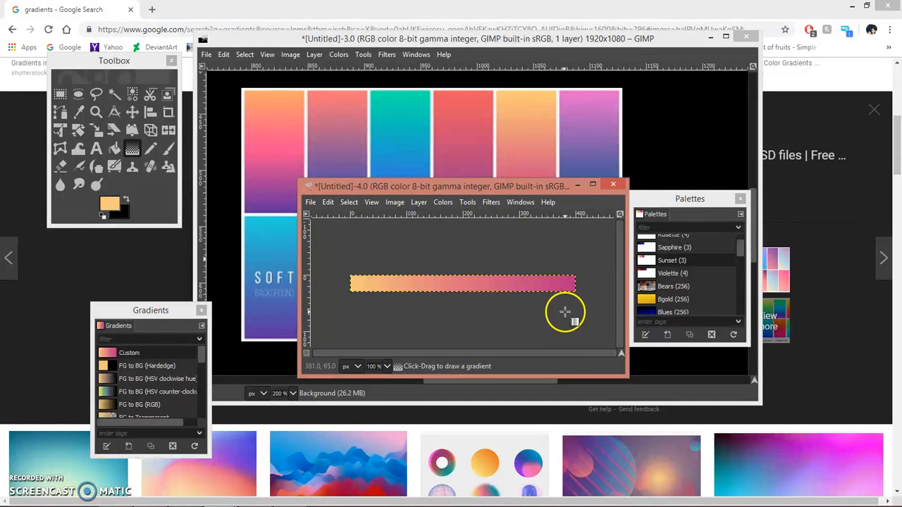
left_click_drag(410, 186, 372, 169)
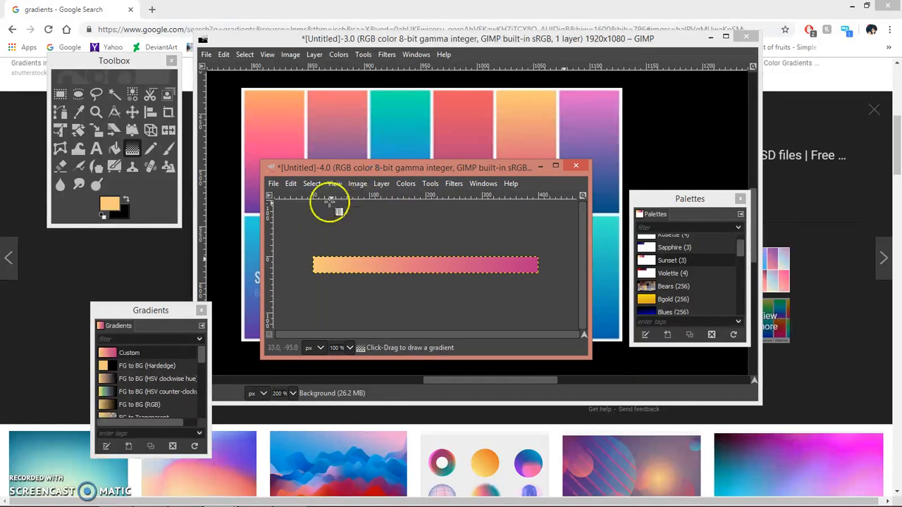
Export the gradient strip as Sunset.png to the Gradients folder inside PP, using the default PNG options.
key("ctrl+shift+e")
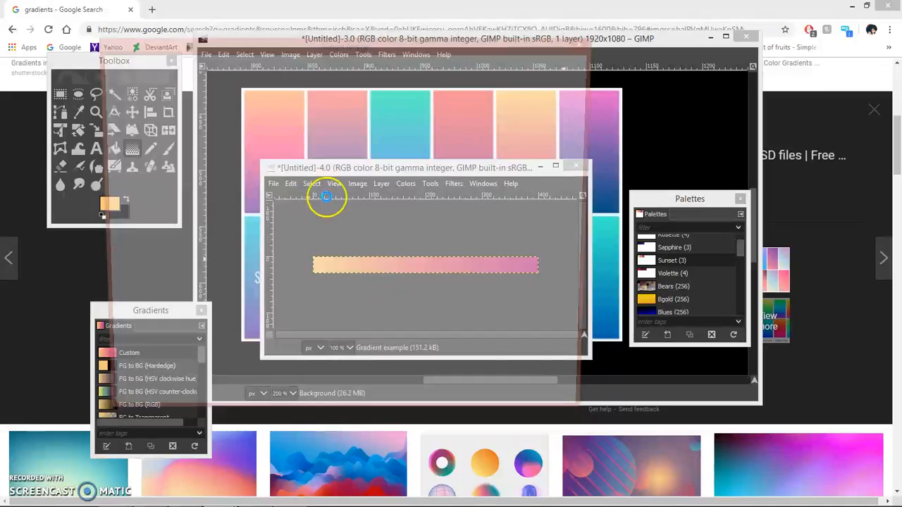
left_click(153, 246)
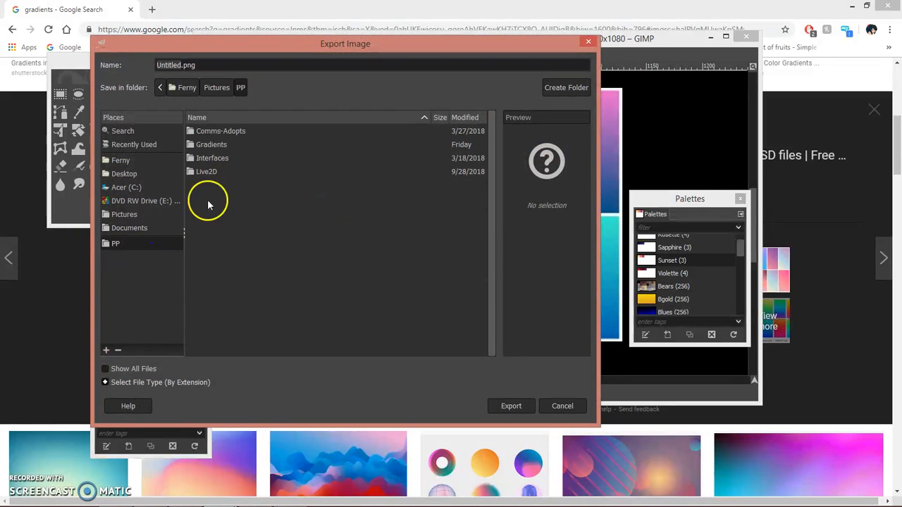
double_click(210, 144)
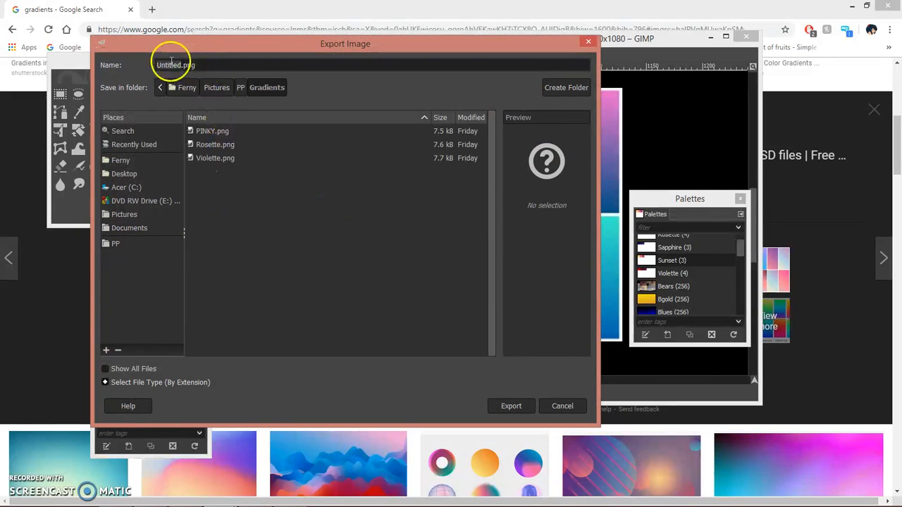
type("Sunset")
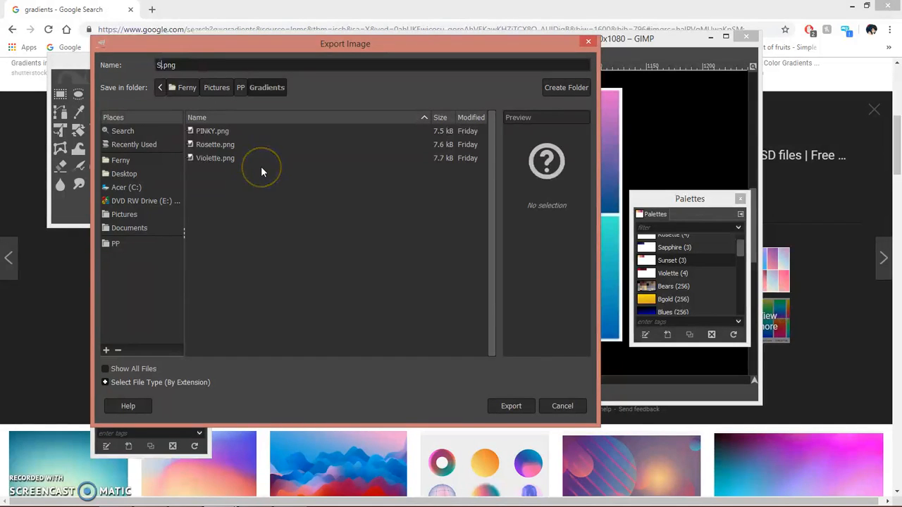
key("Return")
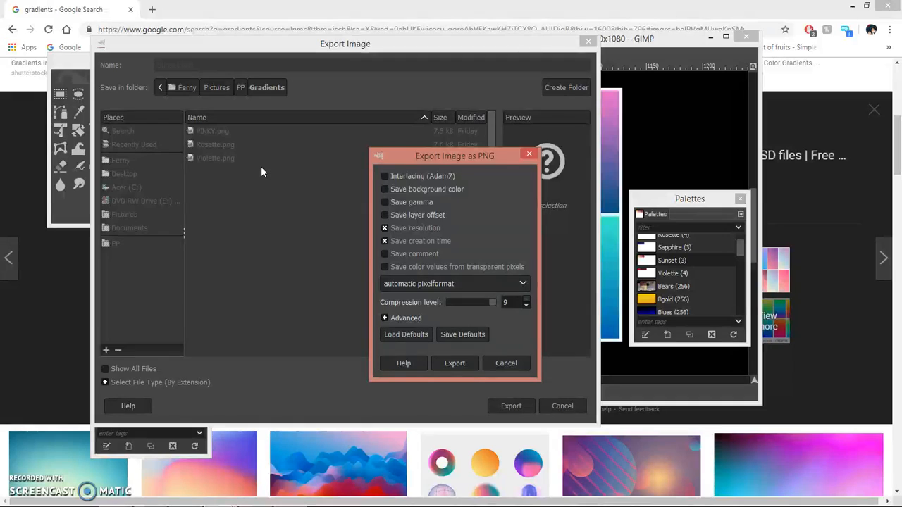
key("Return")
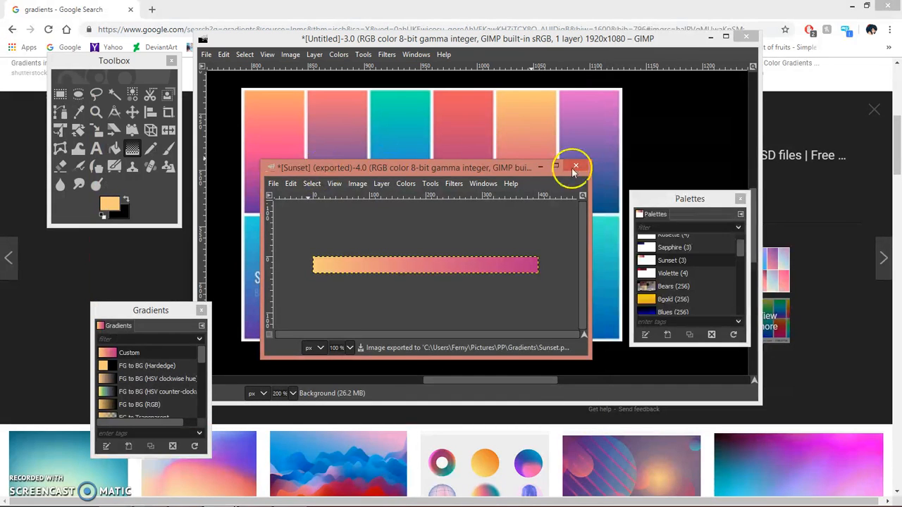
left_click(506, 156)
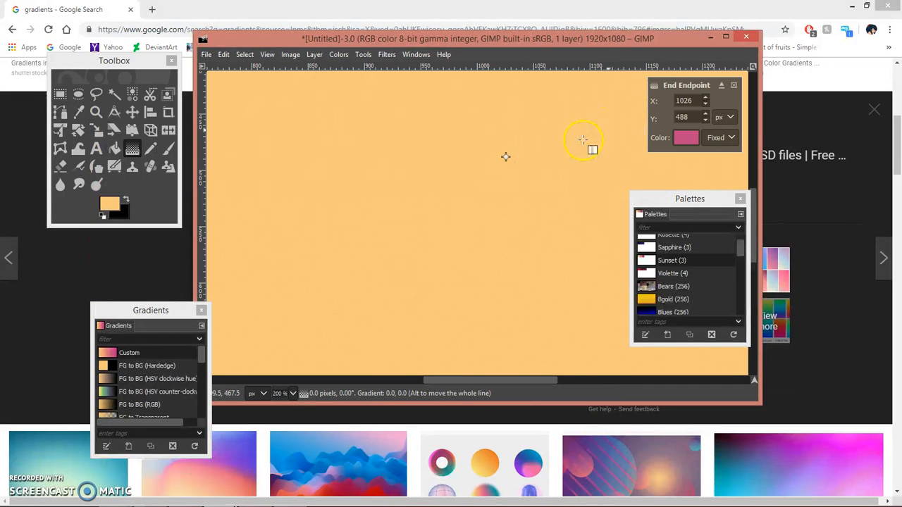
key("ctrl+z")
key("alt+Tab")
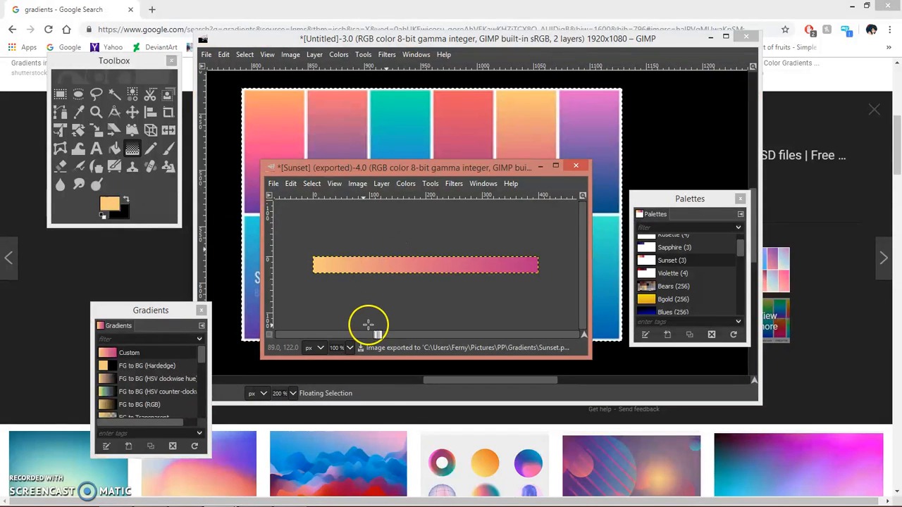
Save the Custom gradient as CSS with the file name Sunset.
right_click(127, 356)
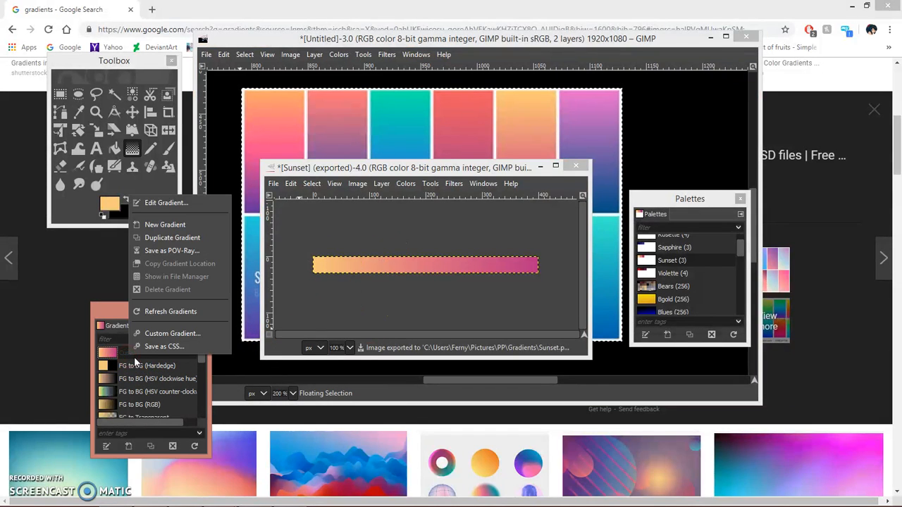
left_click(167, 346)
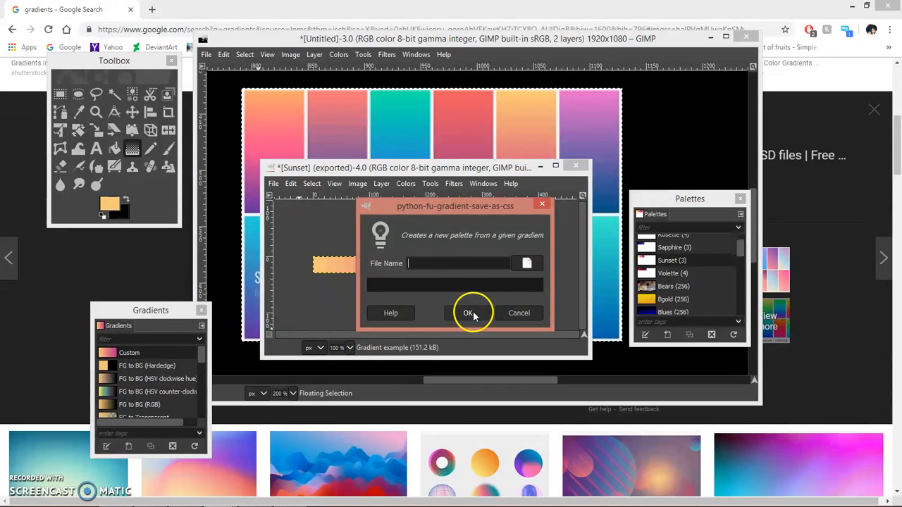
type("Sunset")
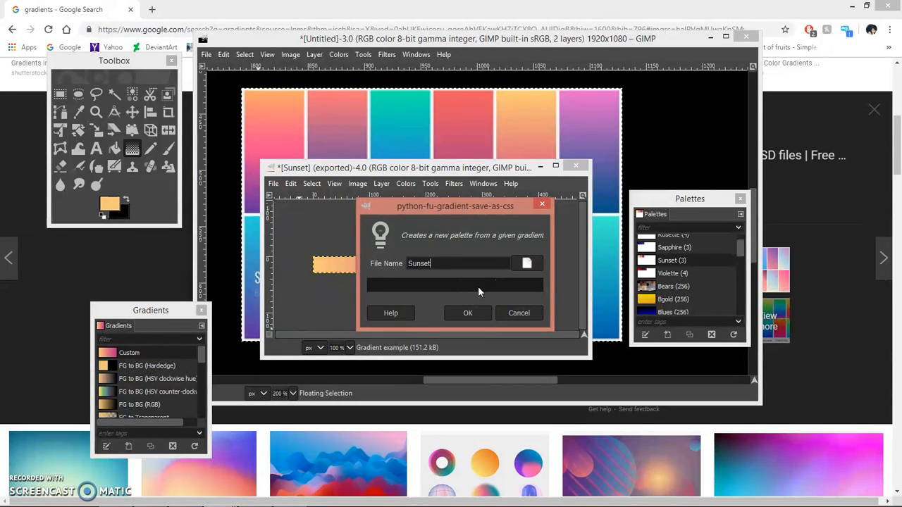
left_click(467, 312)
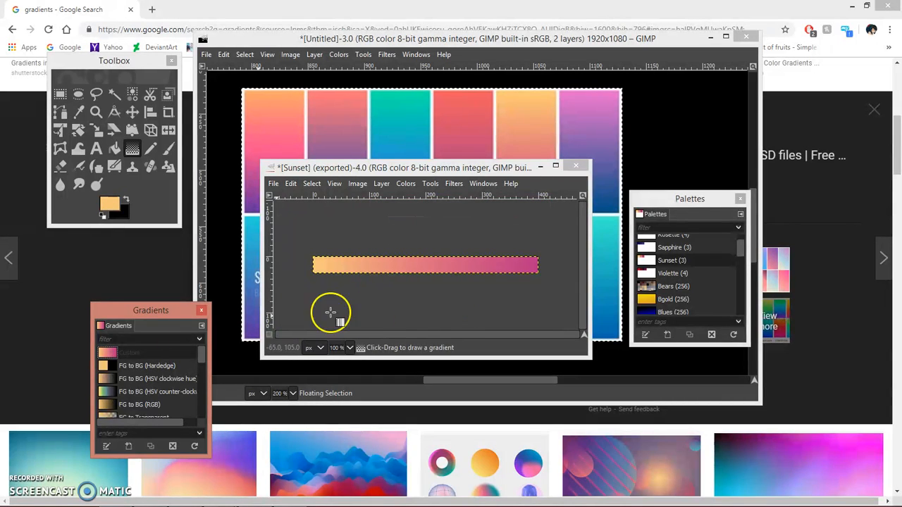
Refresh the list of gradients.
right_click(120, 357)
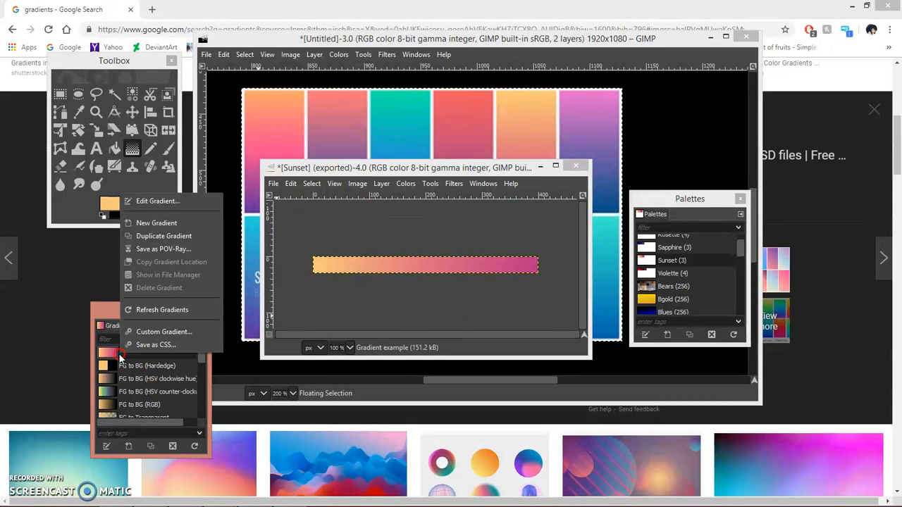
left_click(163, 313)
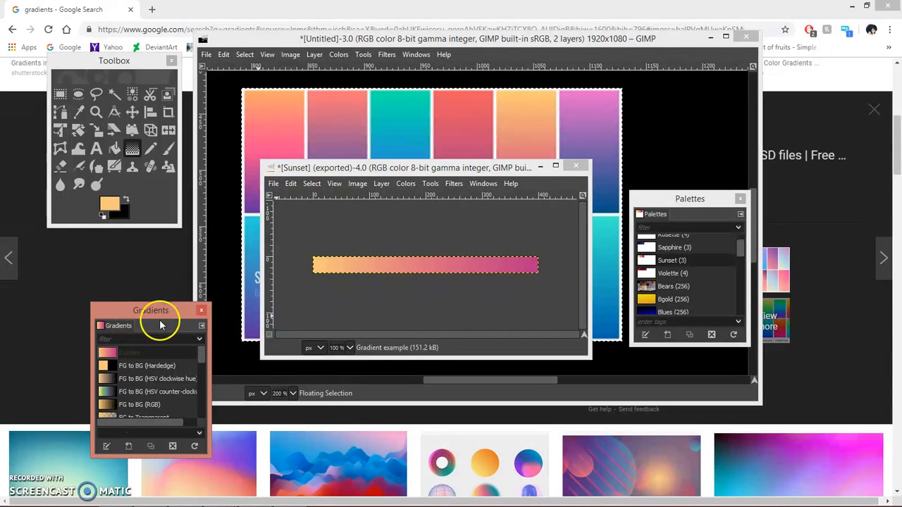
right_click(148, 355)
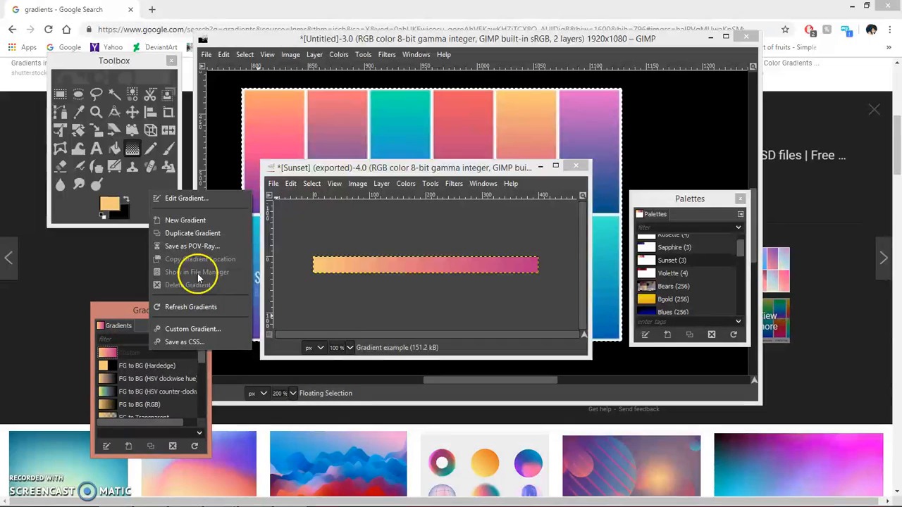
left_click(195, 446)
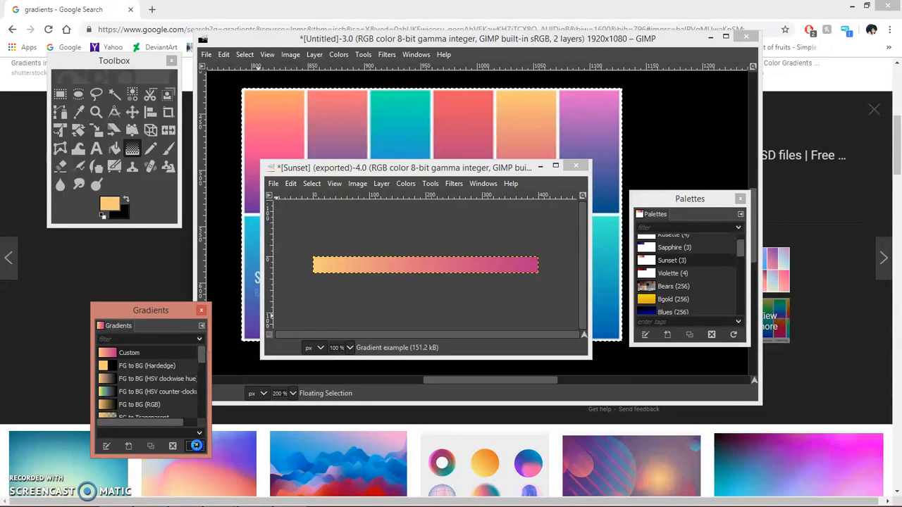
Repeat the CSS save of the Custom gradient, keeping Sunset as the file name.
left_click(105, 351)
right_click(127, 358)
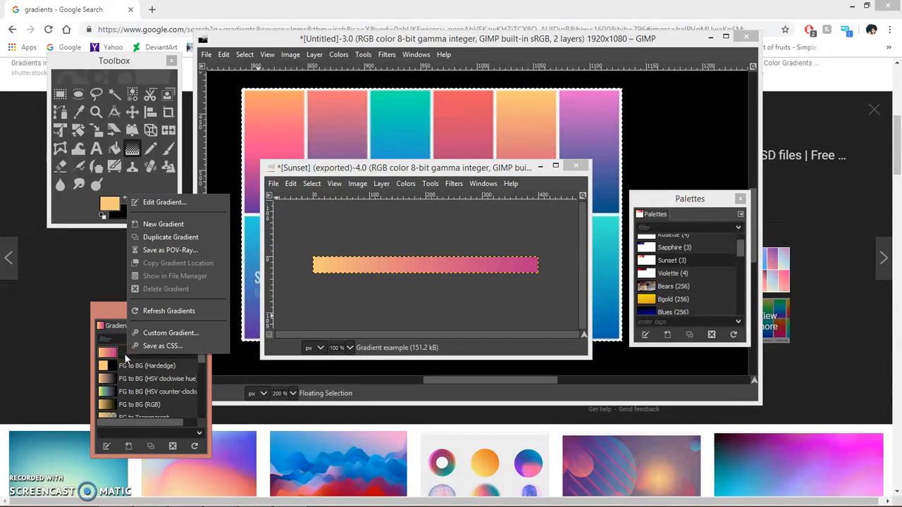
left_click(163, 347)
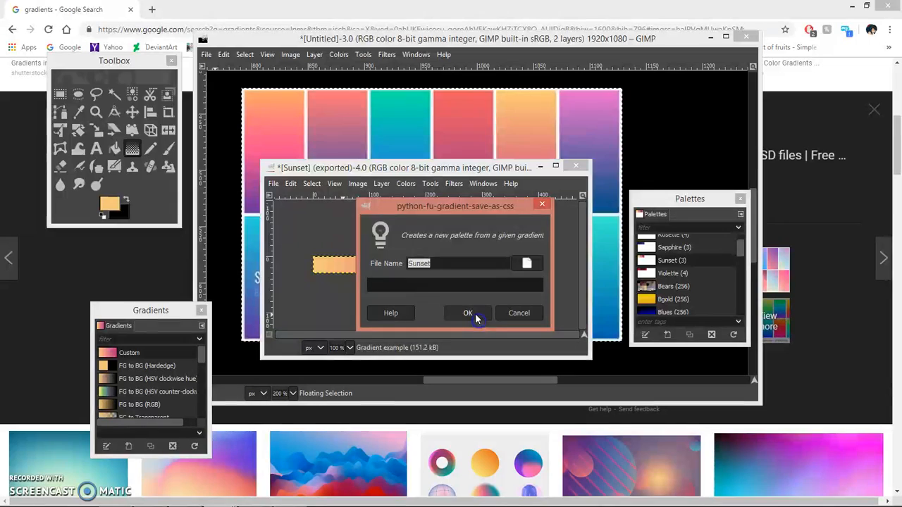
left_click(467, 314)
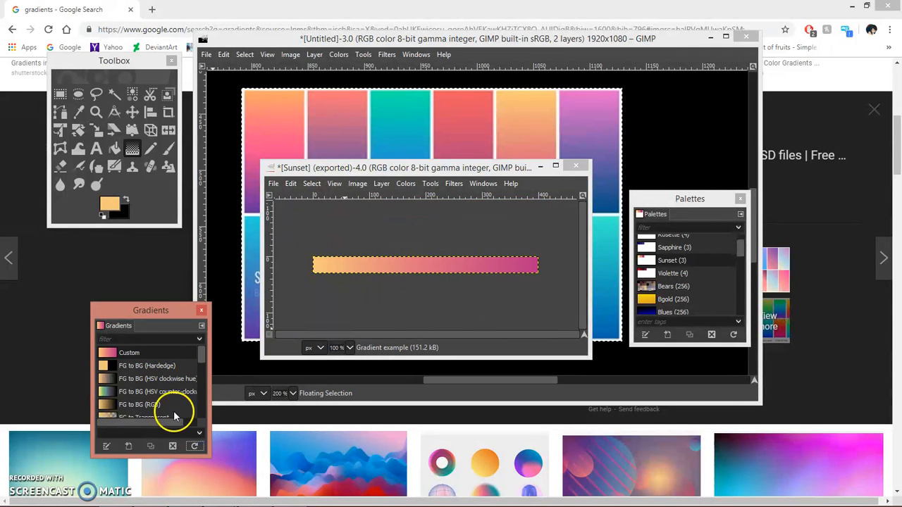
right_click(152, 360)
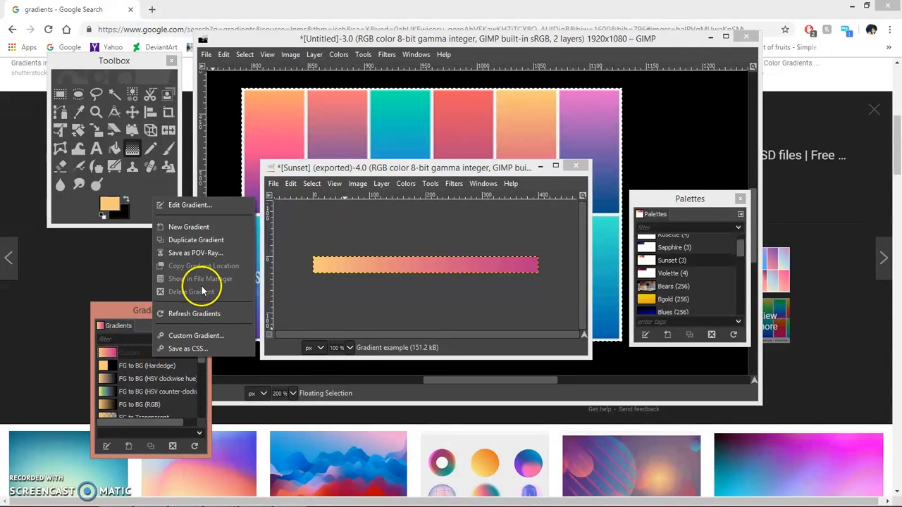
left_click(201, 255)
left_click(195, 296)
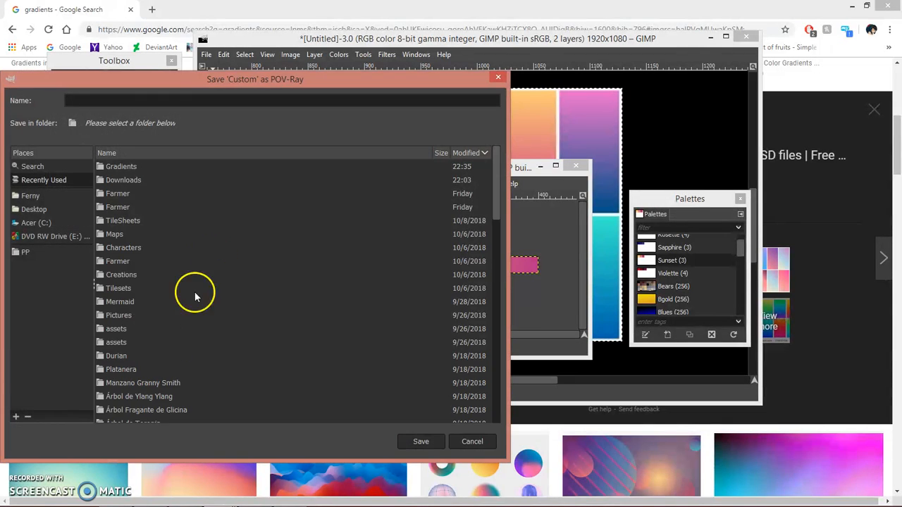
left_click(60, 258)
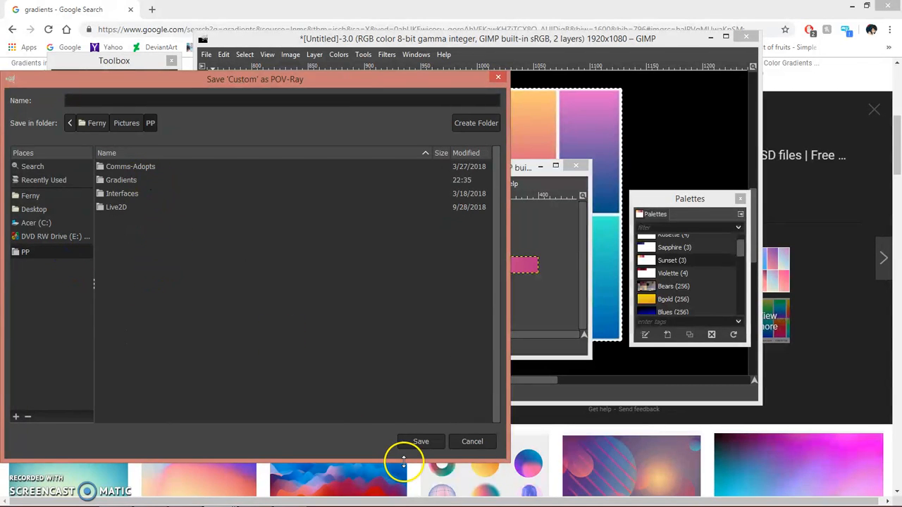
left_click(469, 435)
Save the Custom gradient as CSS to the Gradients folder inside PP with the file name Sunset.
right_click(124, 364)
left_click(115, 355)
right_click(113, 354)
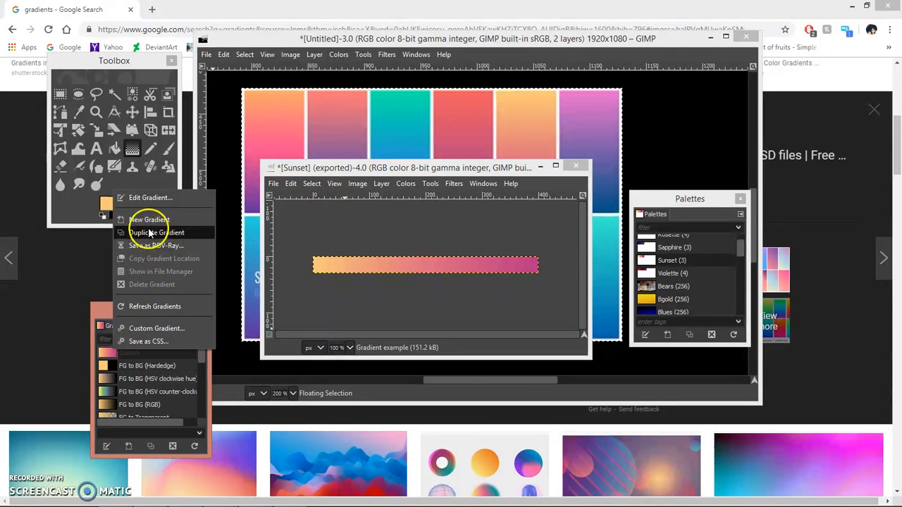
left_click(149, 342)
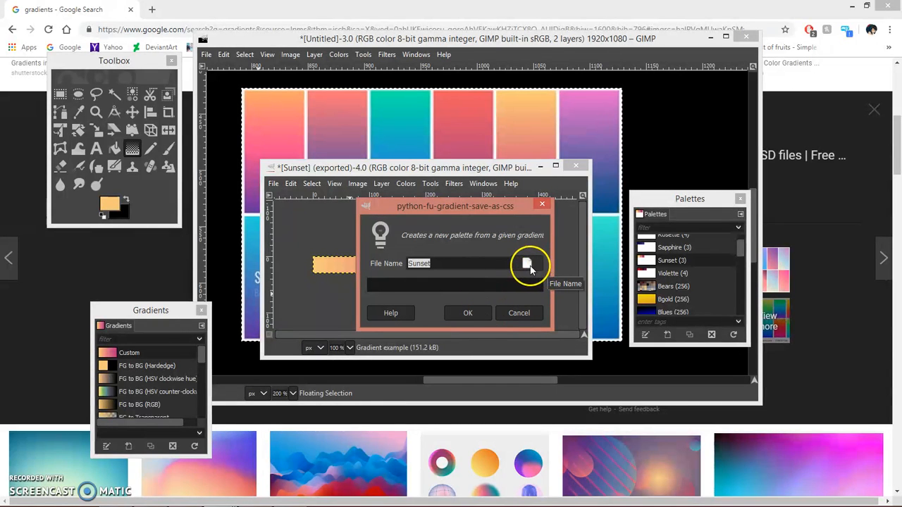
left_click(529, 267)
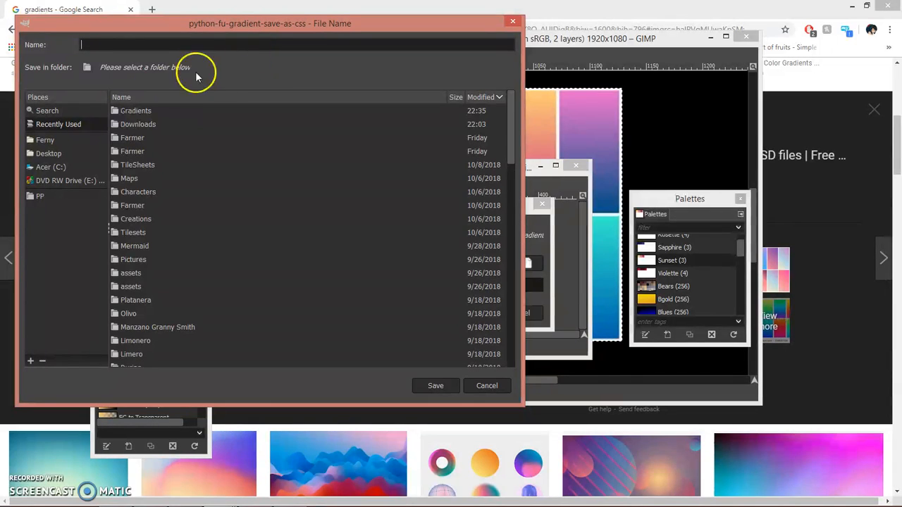
left_click(82, 195)
double_click(152, 122)
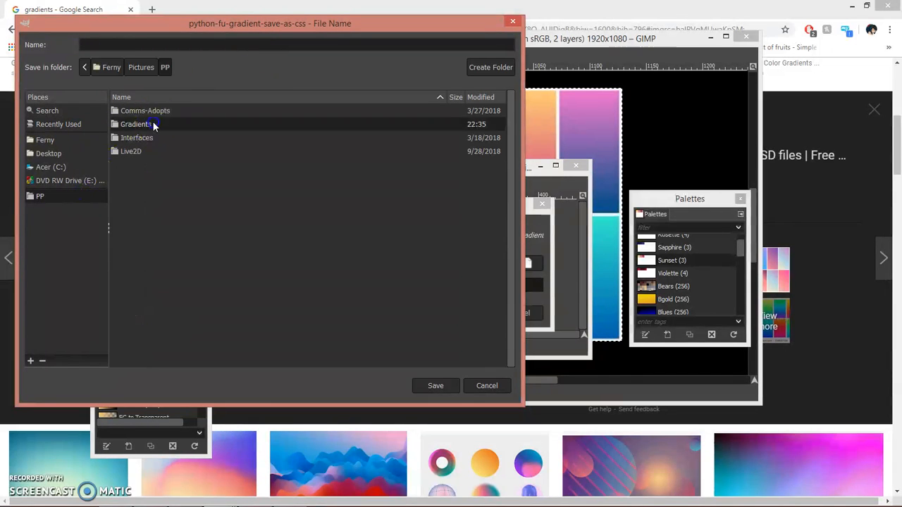
type("Sune")
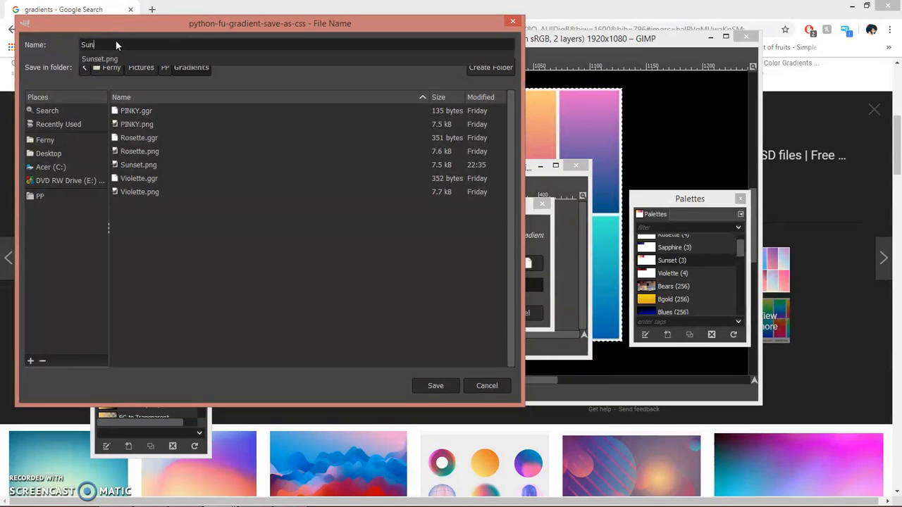
key("BackSpace")
type("set")
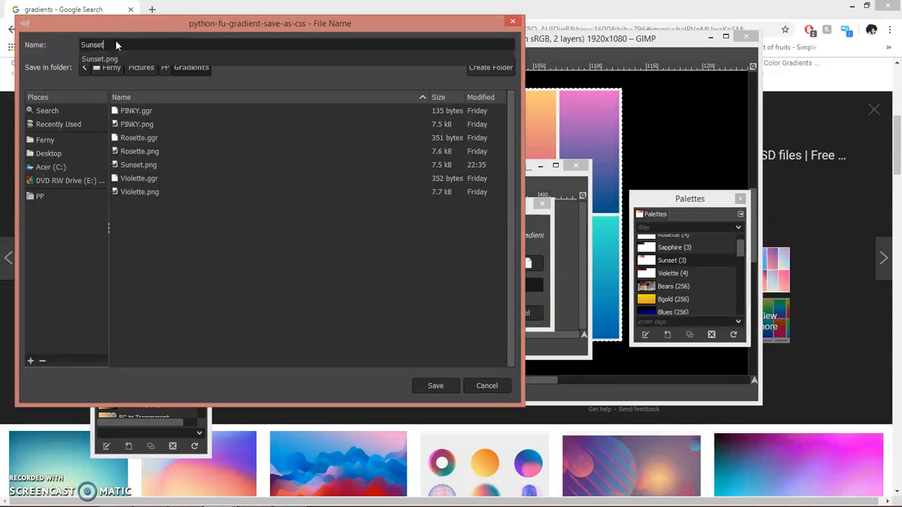
key("Return")
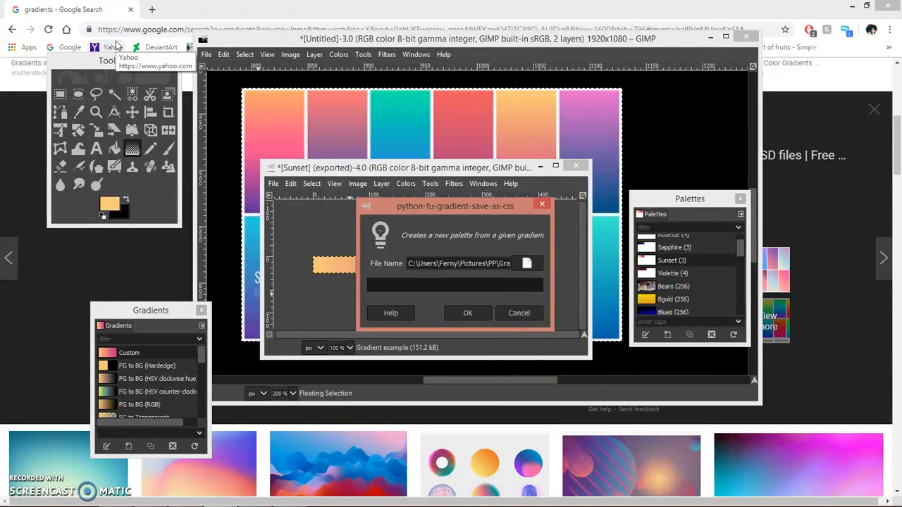
left_click(467, 312)
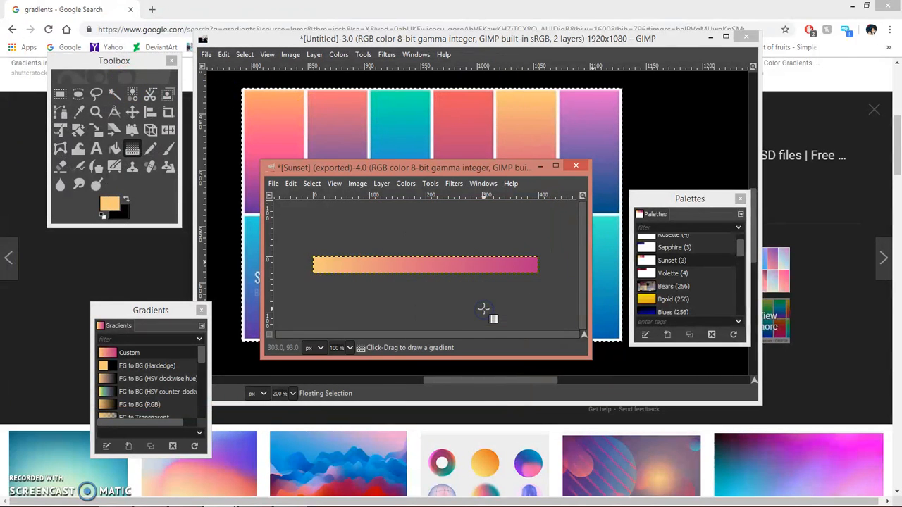
Refresh the gradient list and check the options available for the Custom gradient.
right_click(139, 356)
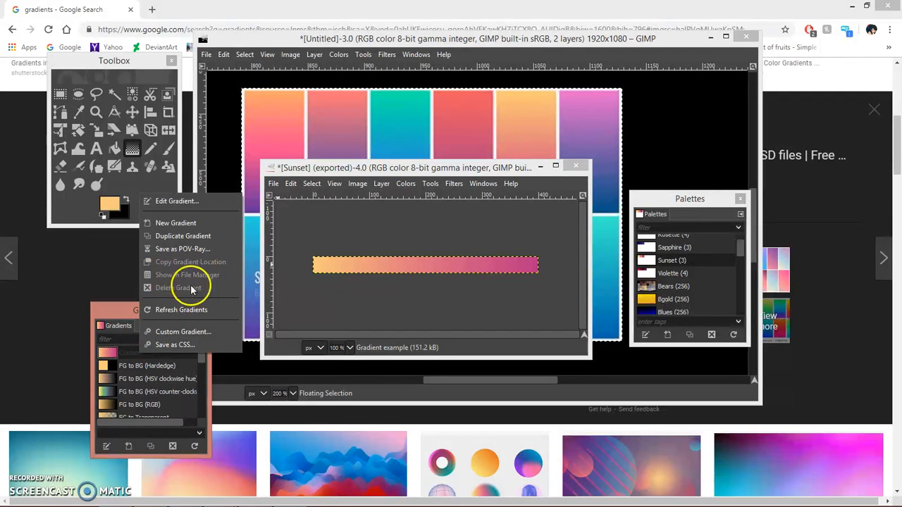
left_click(180, 310)
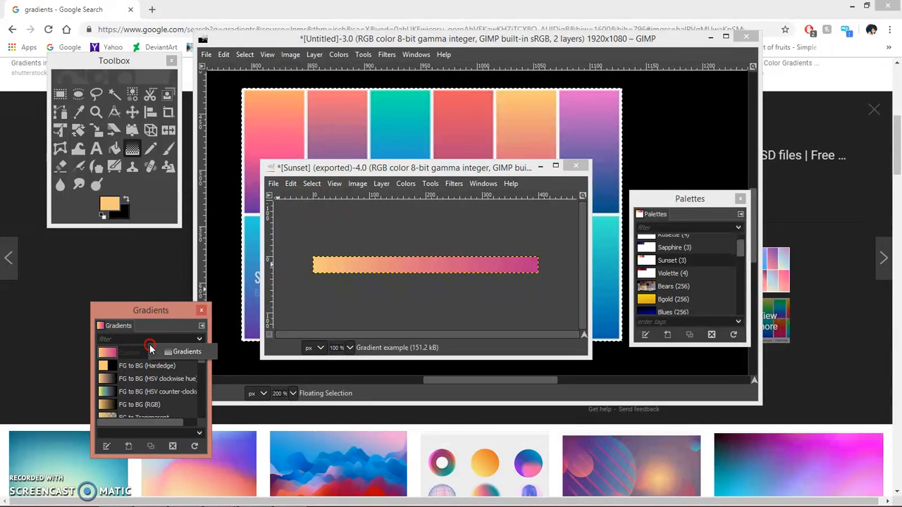
right_click(127, 351)
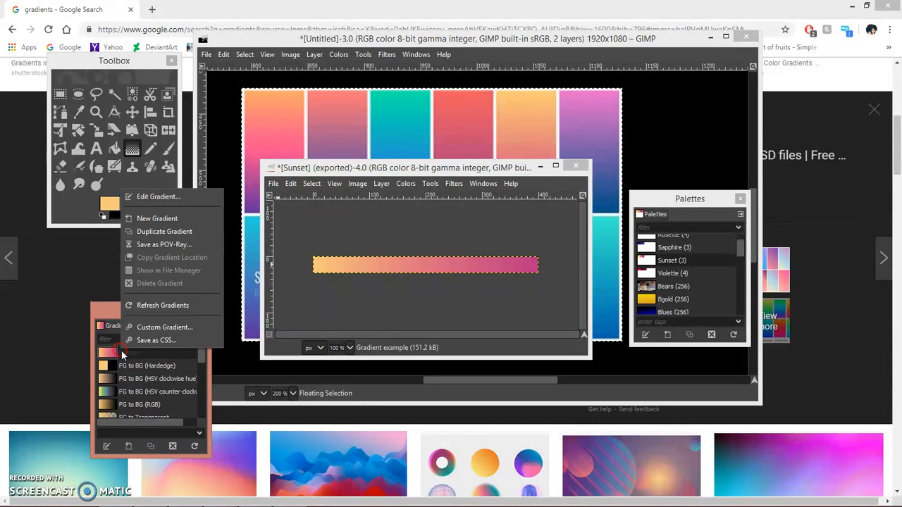
left_click(196, 445)
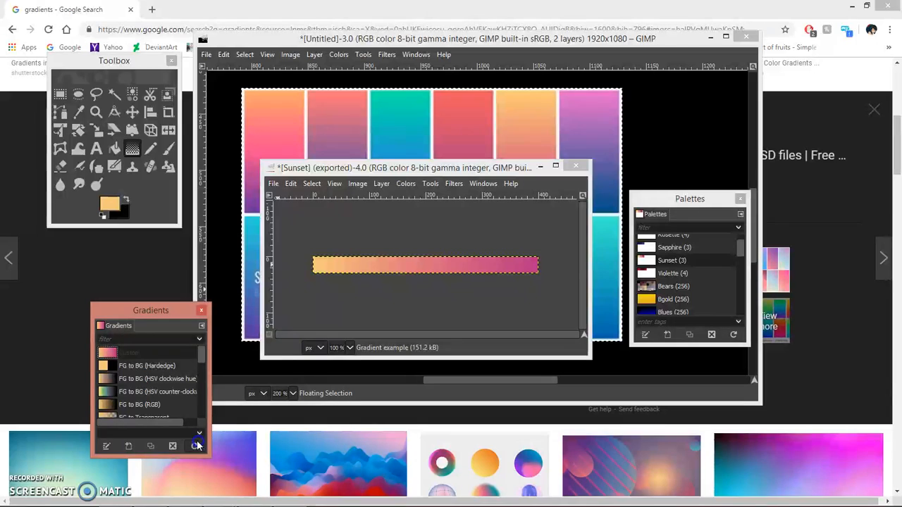
right_click(125, 351)
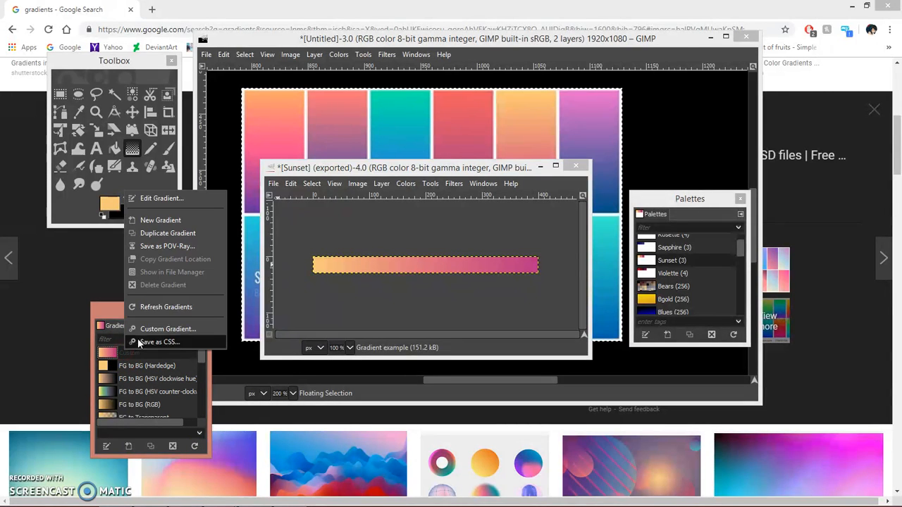
left_click(111, 371)
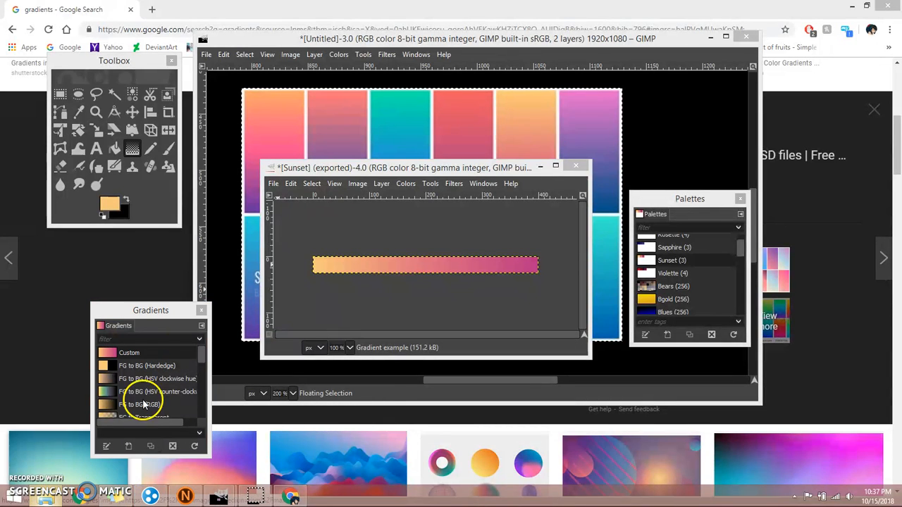
Switch to File Explorer, examine the saved files in Pictures > PP > Gradients, and minimize the window.
key("super+e")
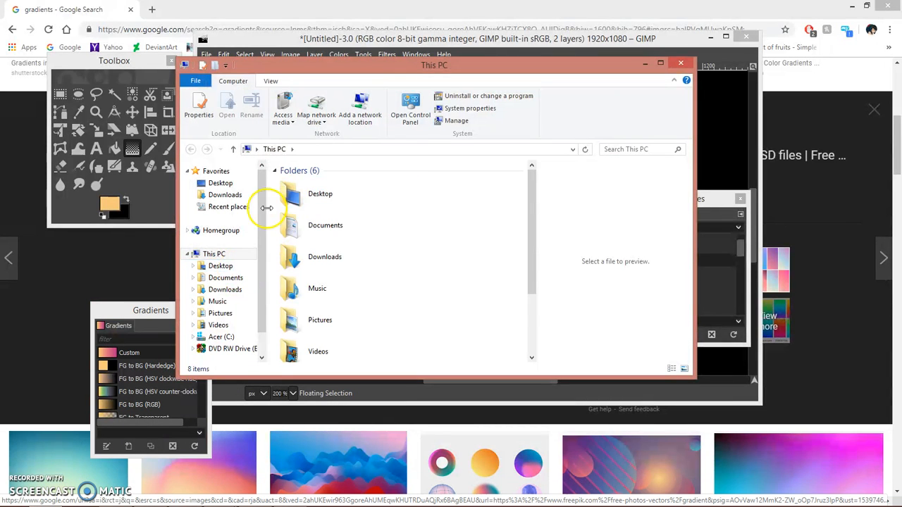
left_click(222, 314)
left_click(497, 186)
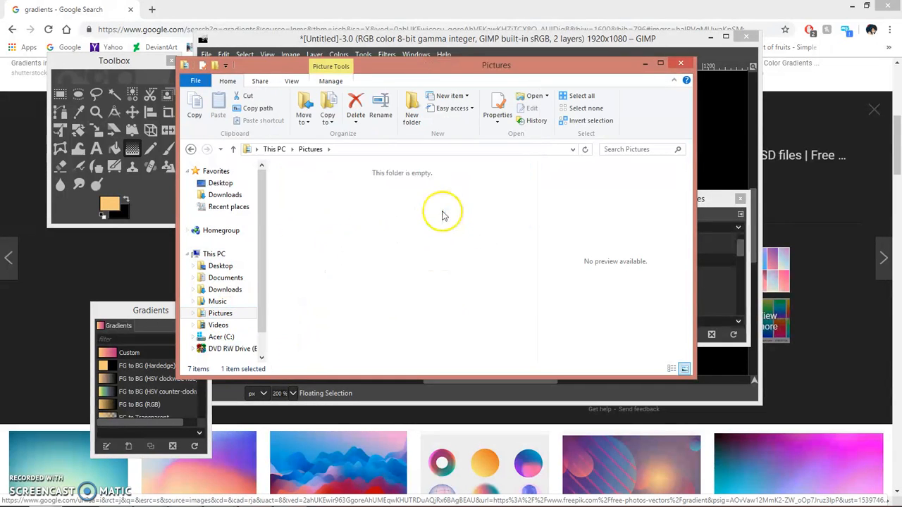
double_click(365, 193)
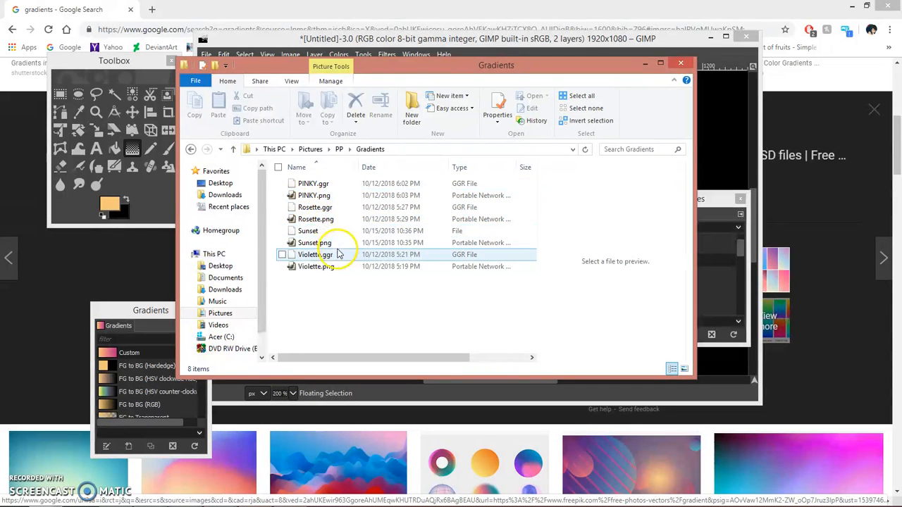
left_click(314, 255)
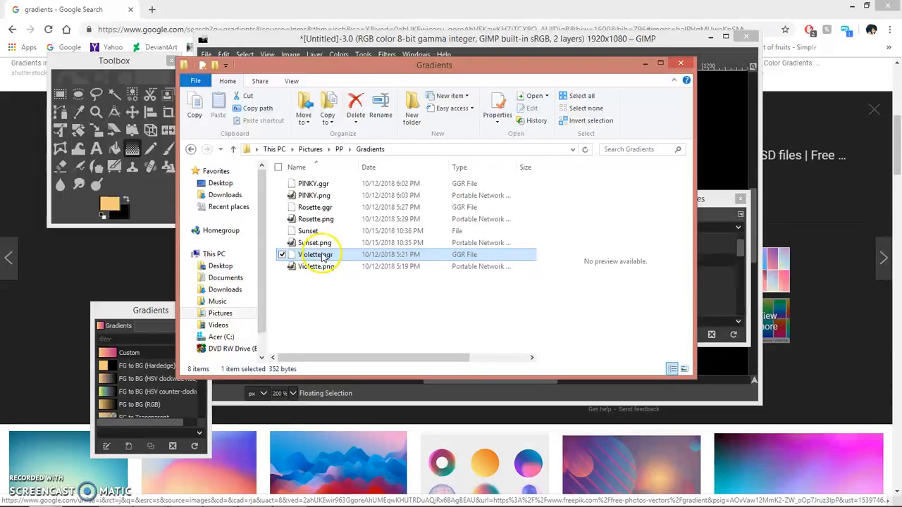
left_click(495, 280)
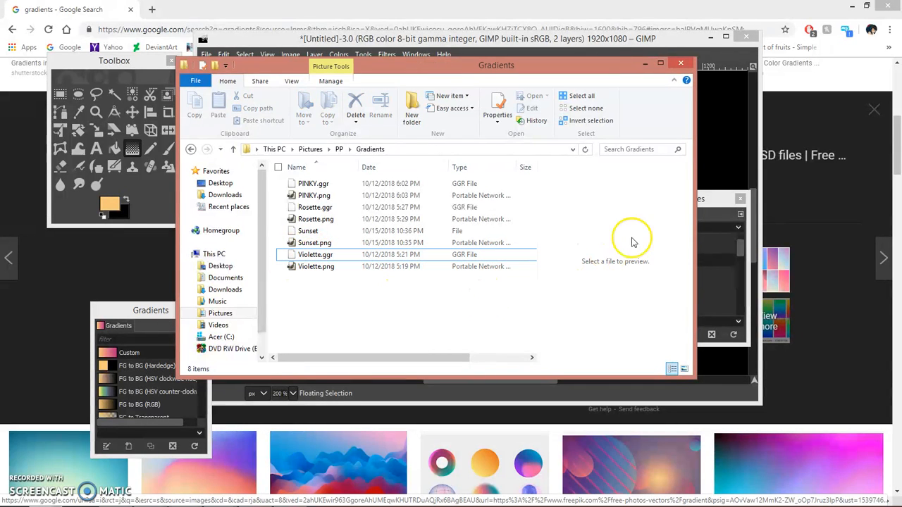
left_click(644, 66)
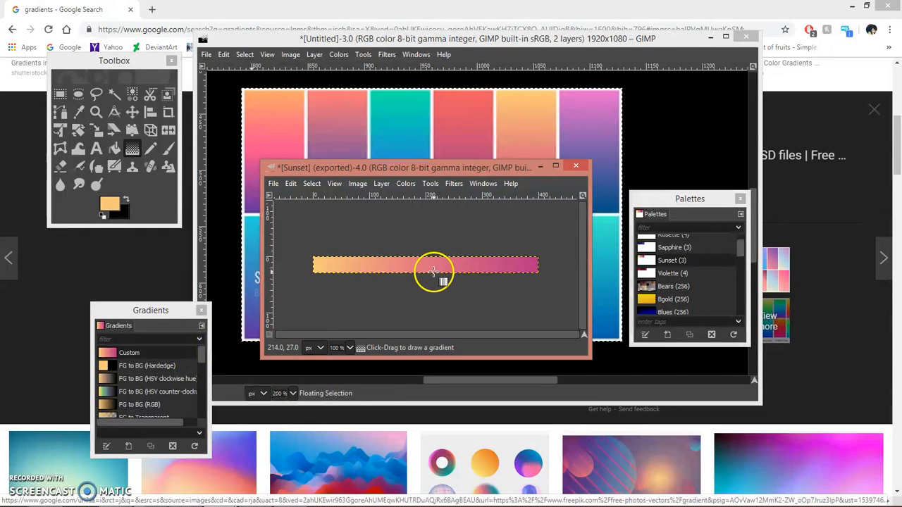
Close the exported Sunset gradient strip image, discarding its unsaved changes.
left_click(575, 166)
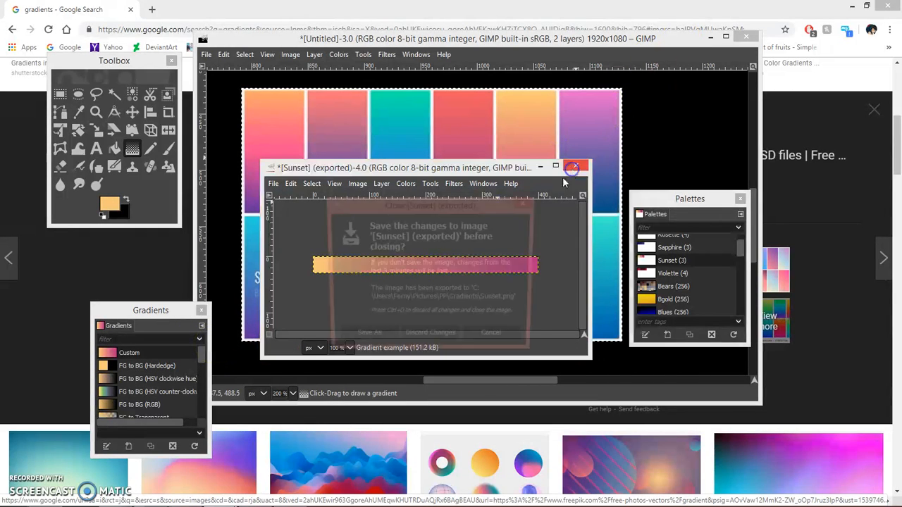
left_click(431, 337)
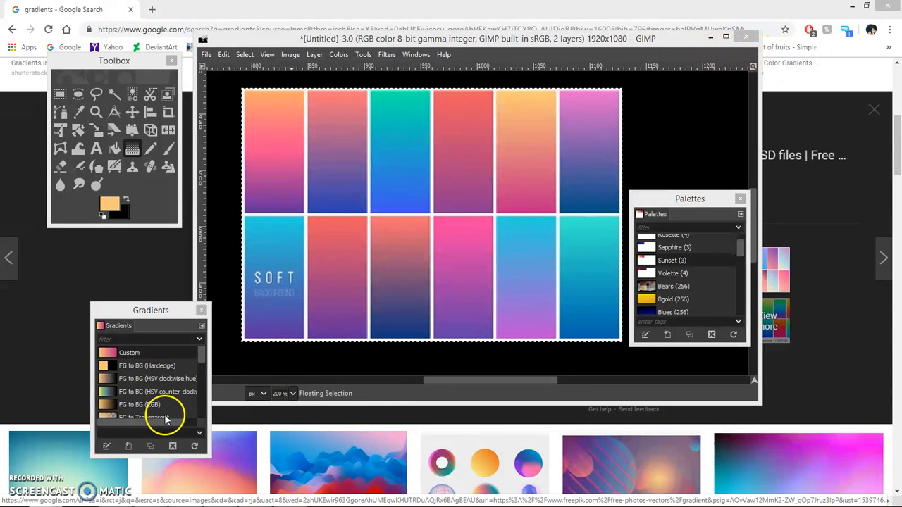
right_click(131, 351)
left_click(163, 408)
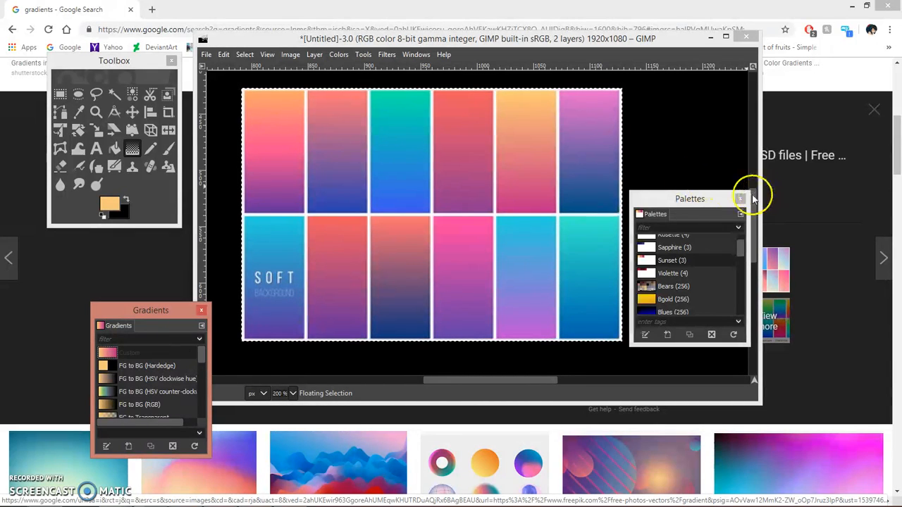
Move the Palettes window away from the swatch image and activate the Fuzzy Select tool.
left_click_drag(697, 199, 793, 355)
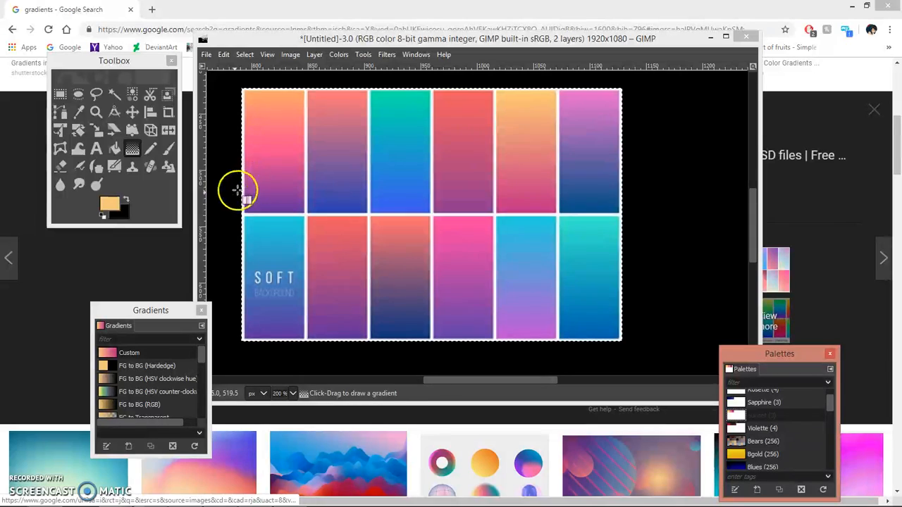
left_click(114, 94)
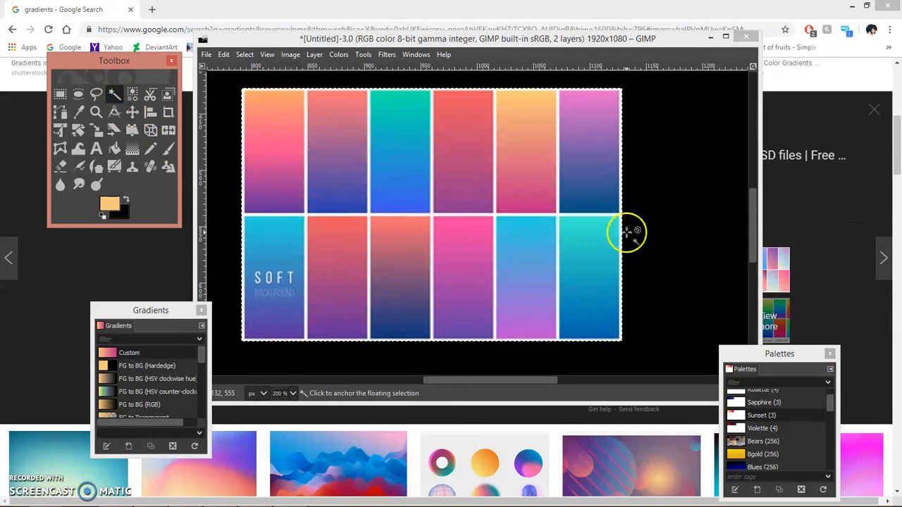